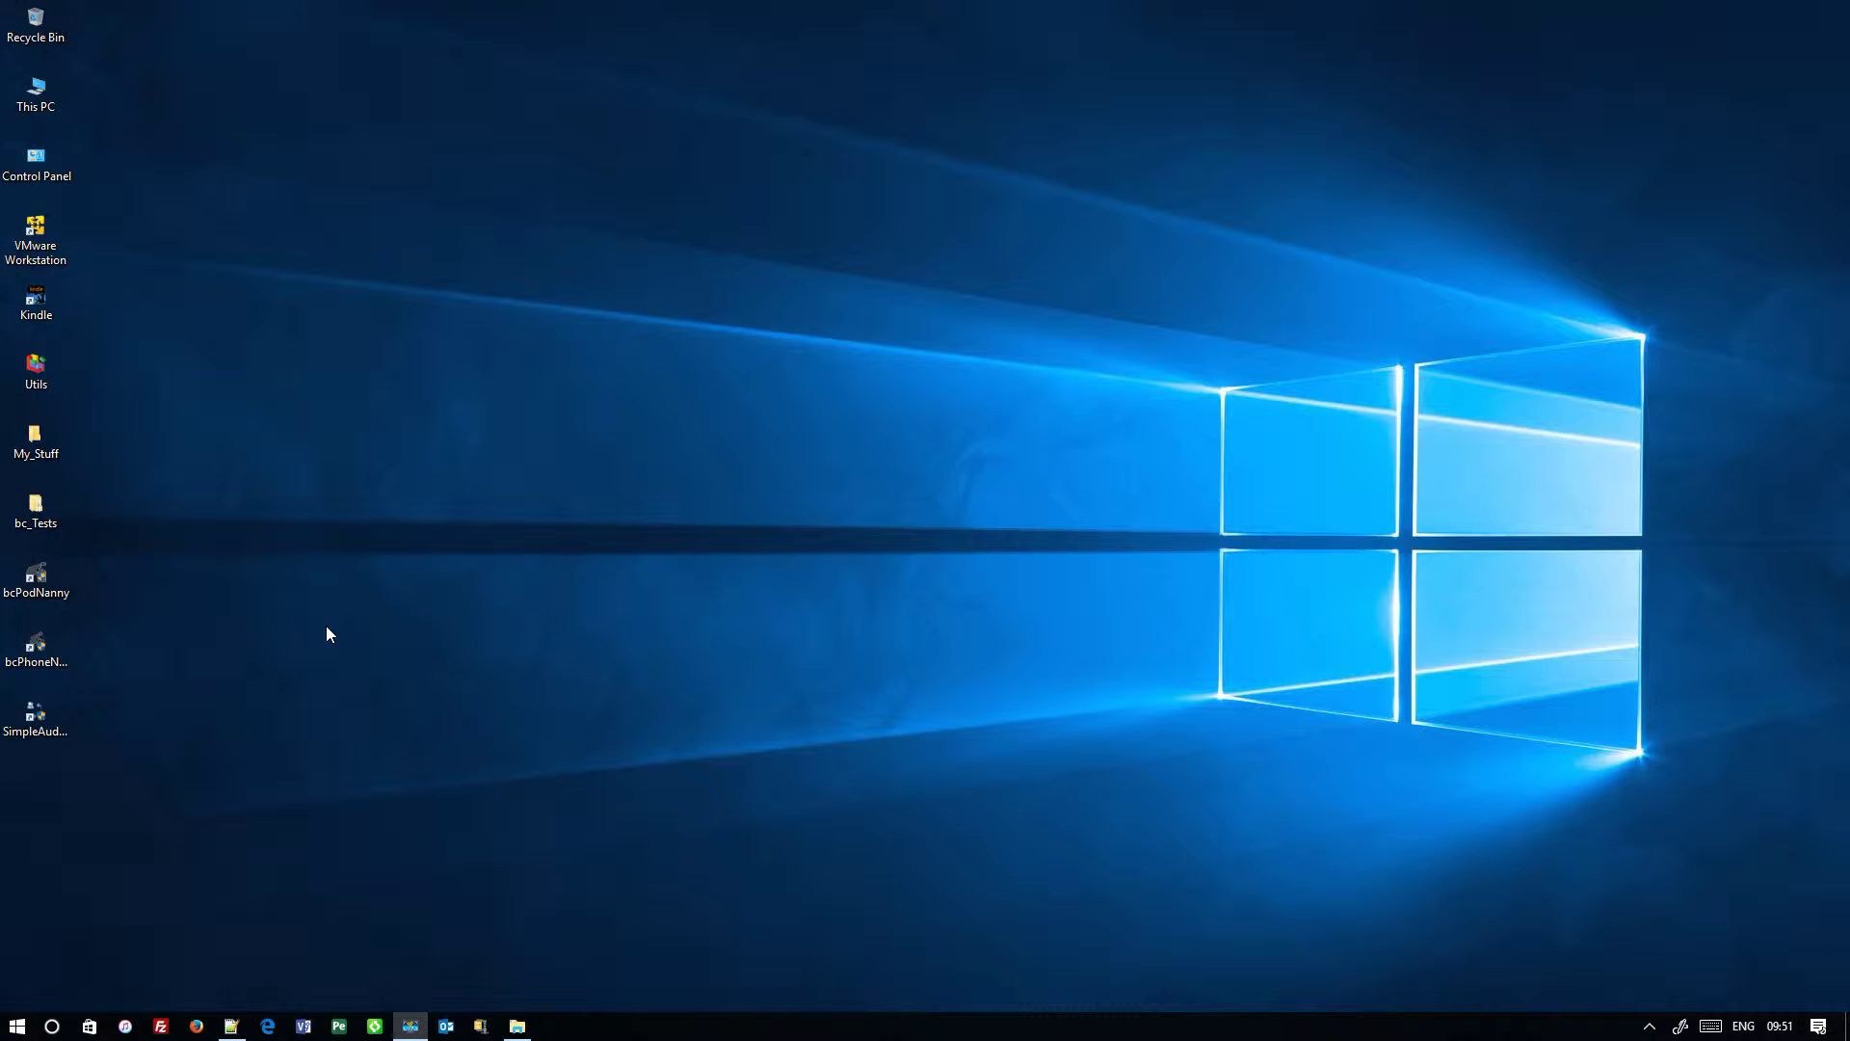
- Launch bcPhoneNanny and dismiss the iTunes sync notice and the missing-iPhone message
left_click(37, 648)
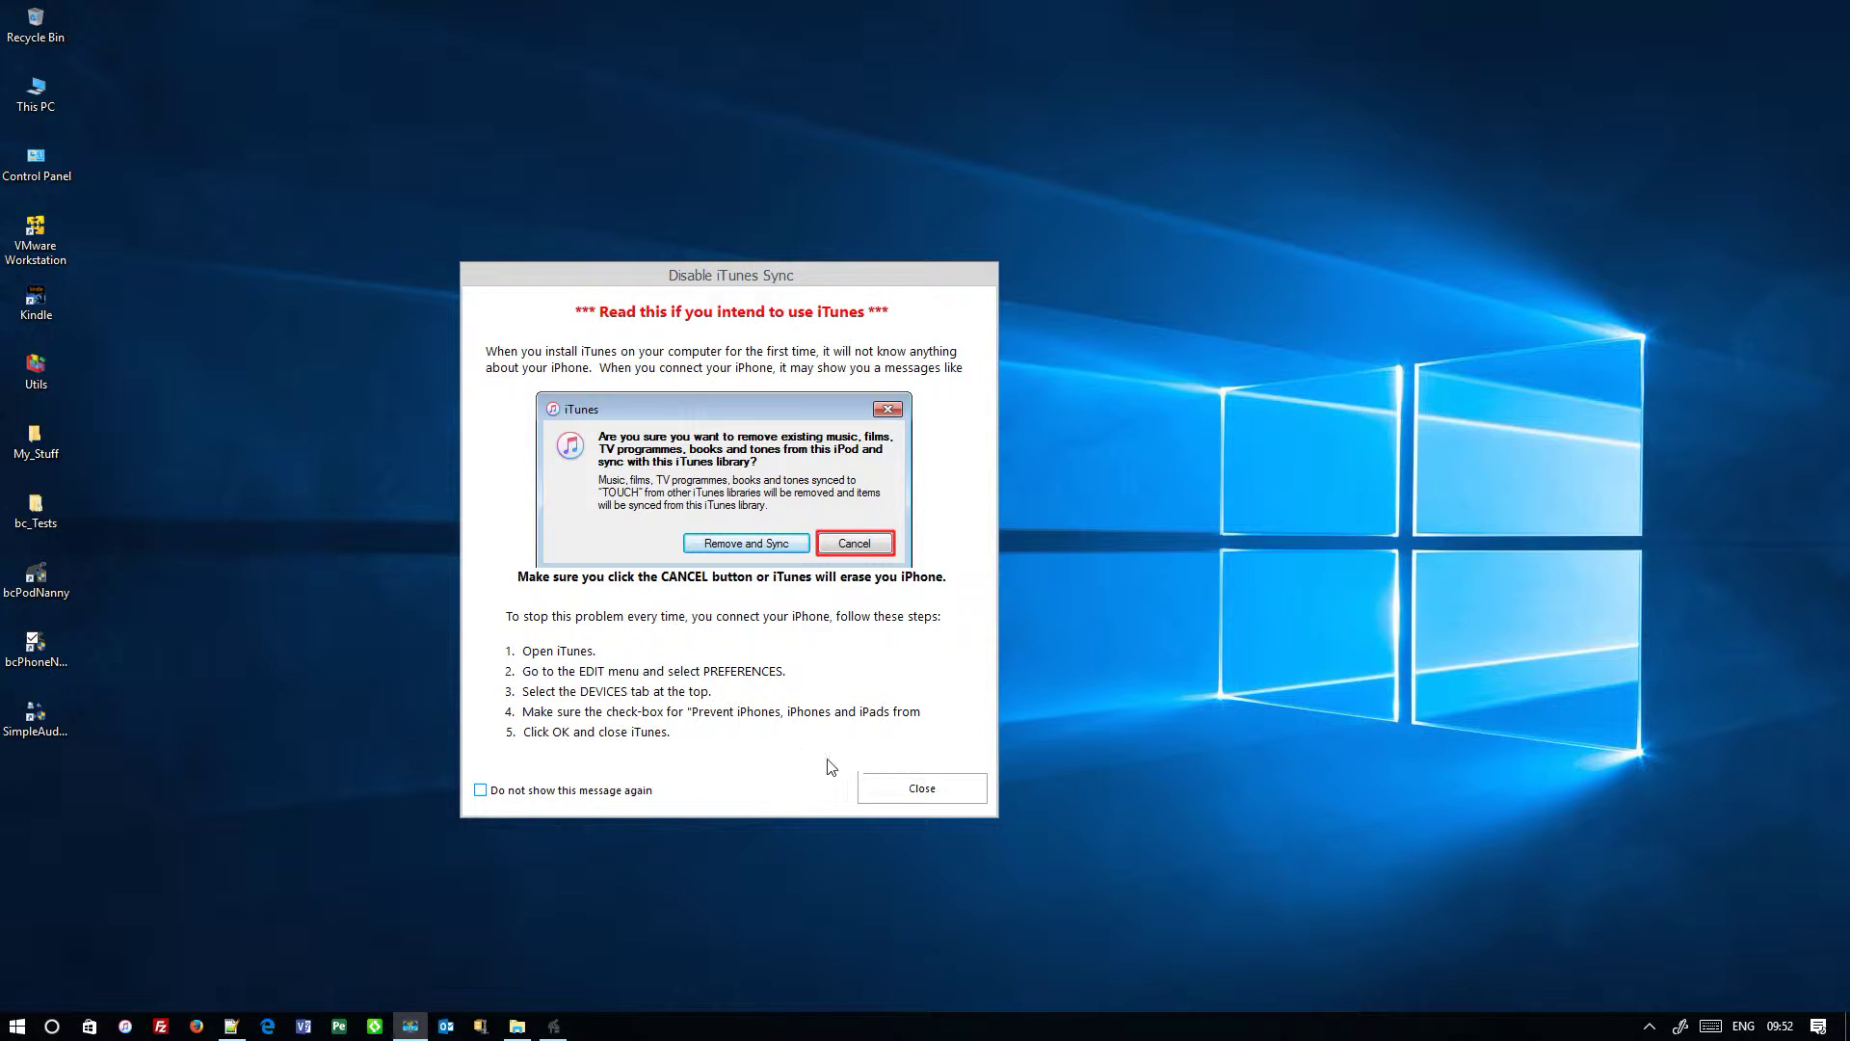
left_click(922, 788)
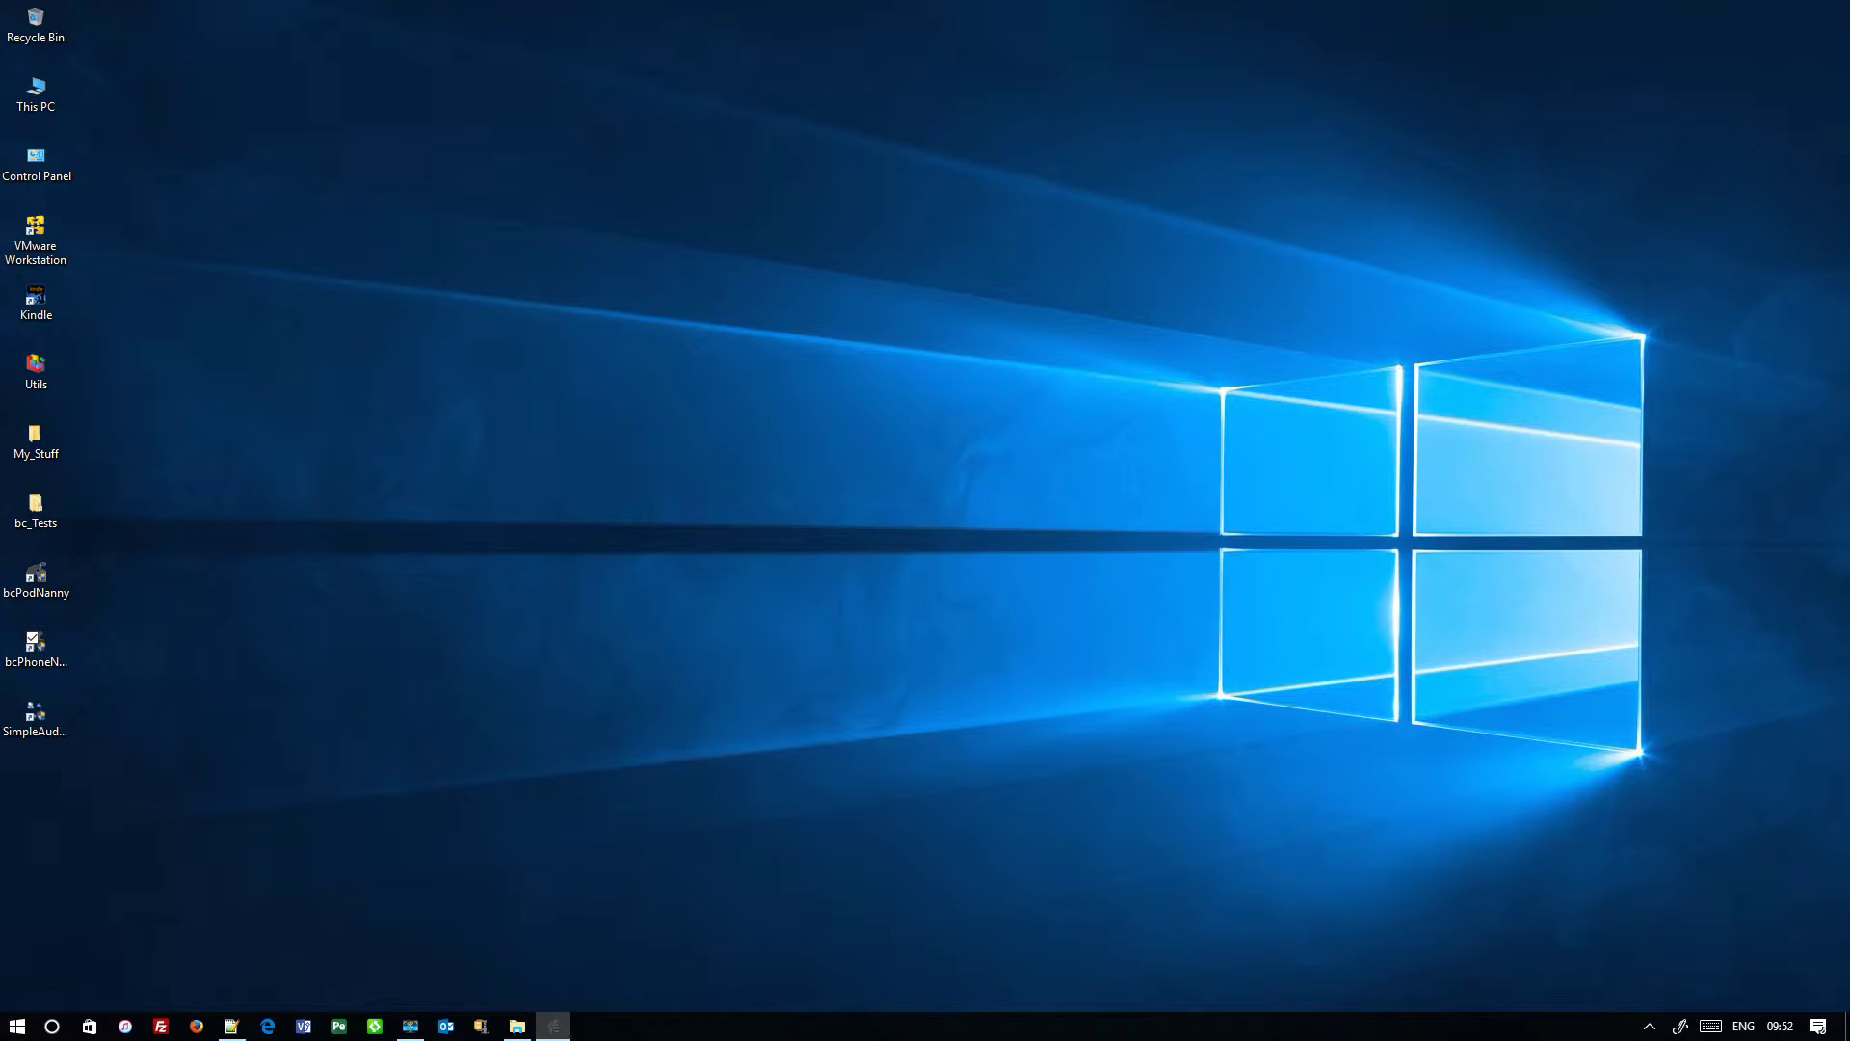
left_click(945, 591)
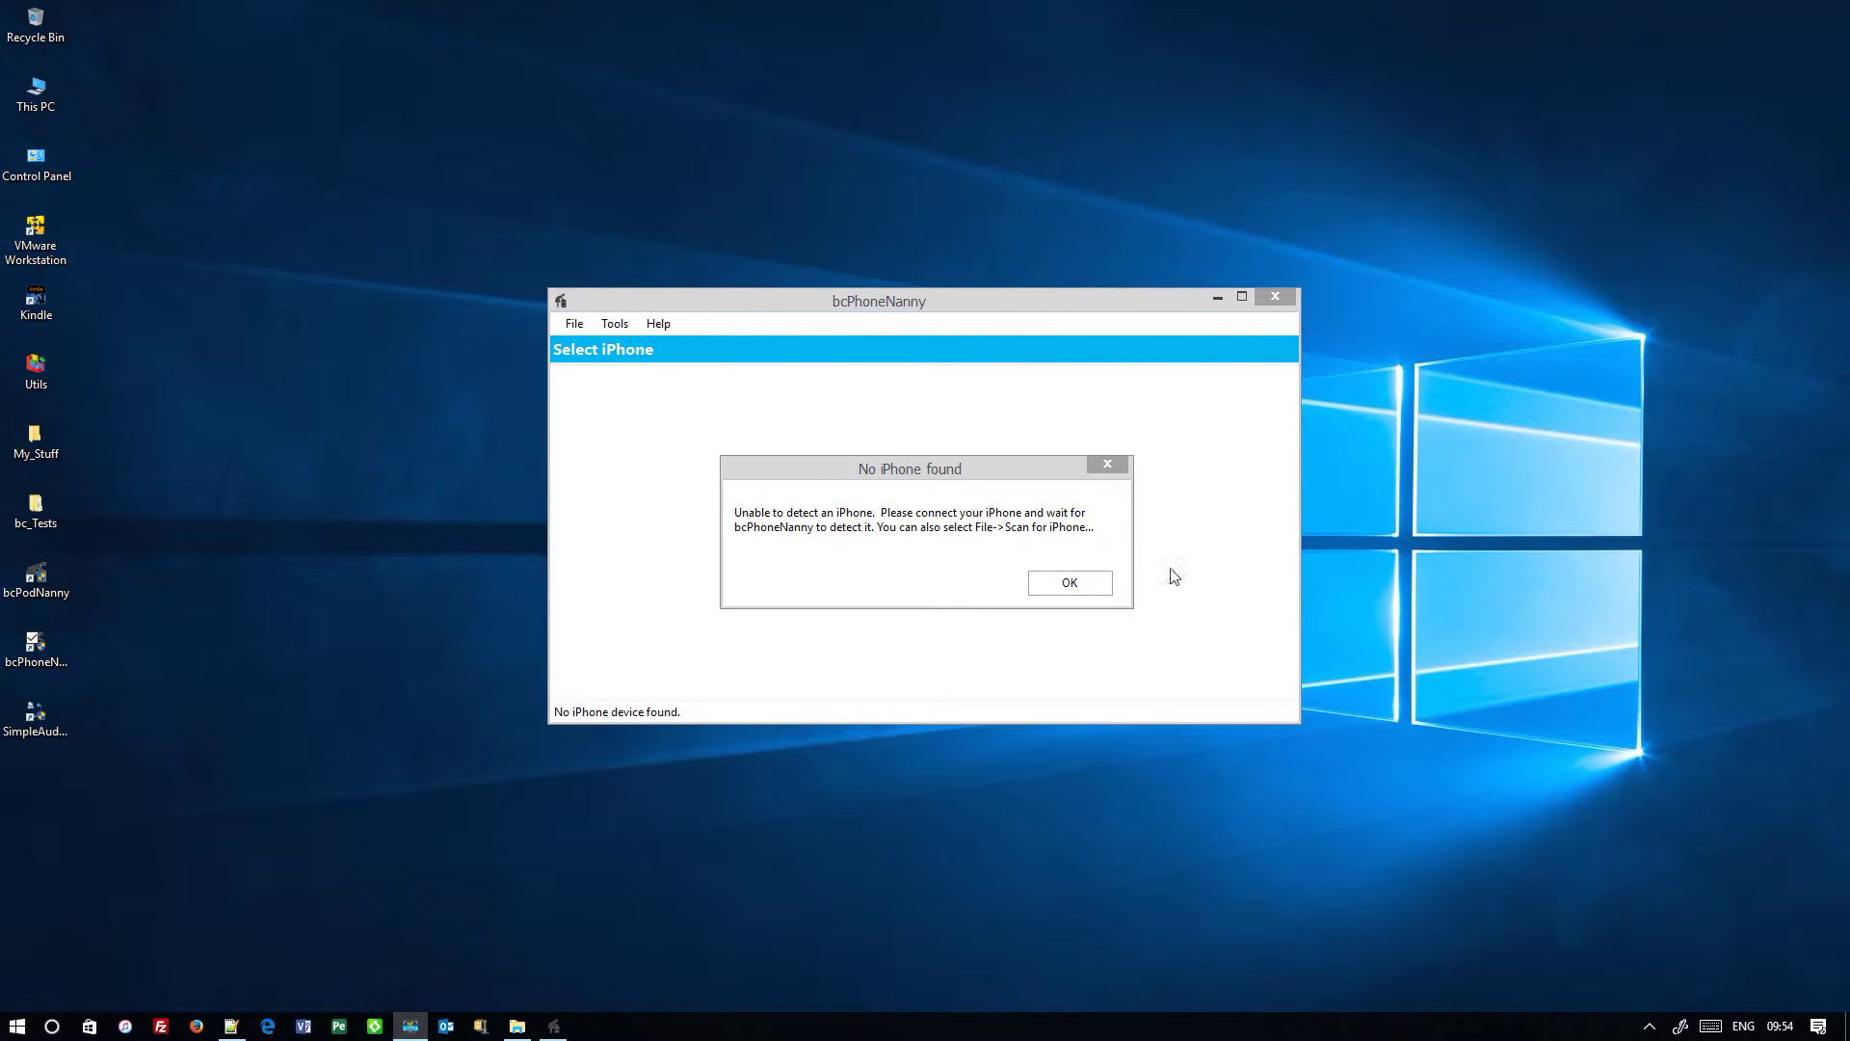
left_click(1094, 589)
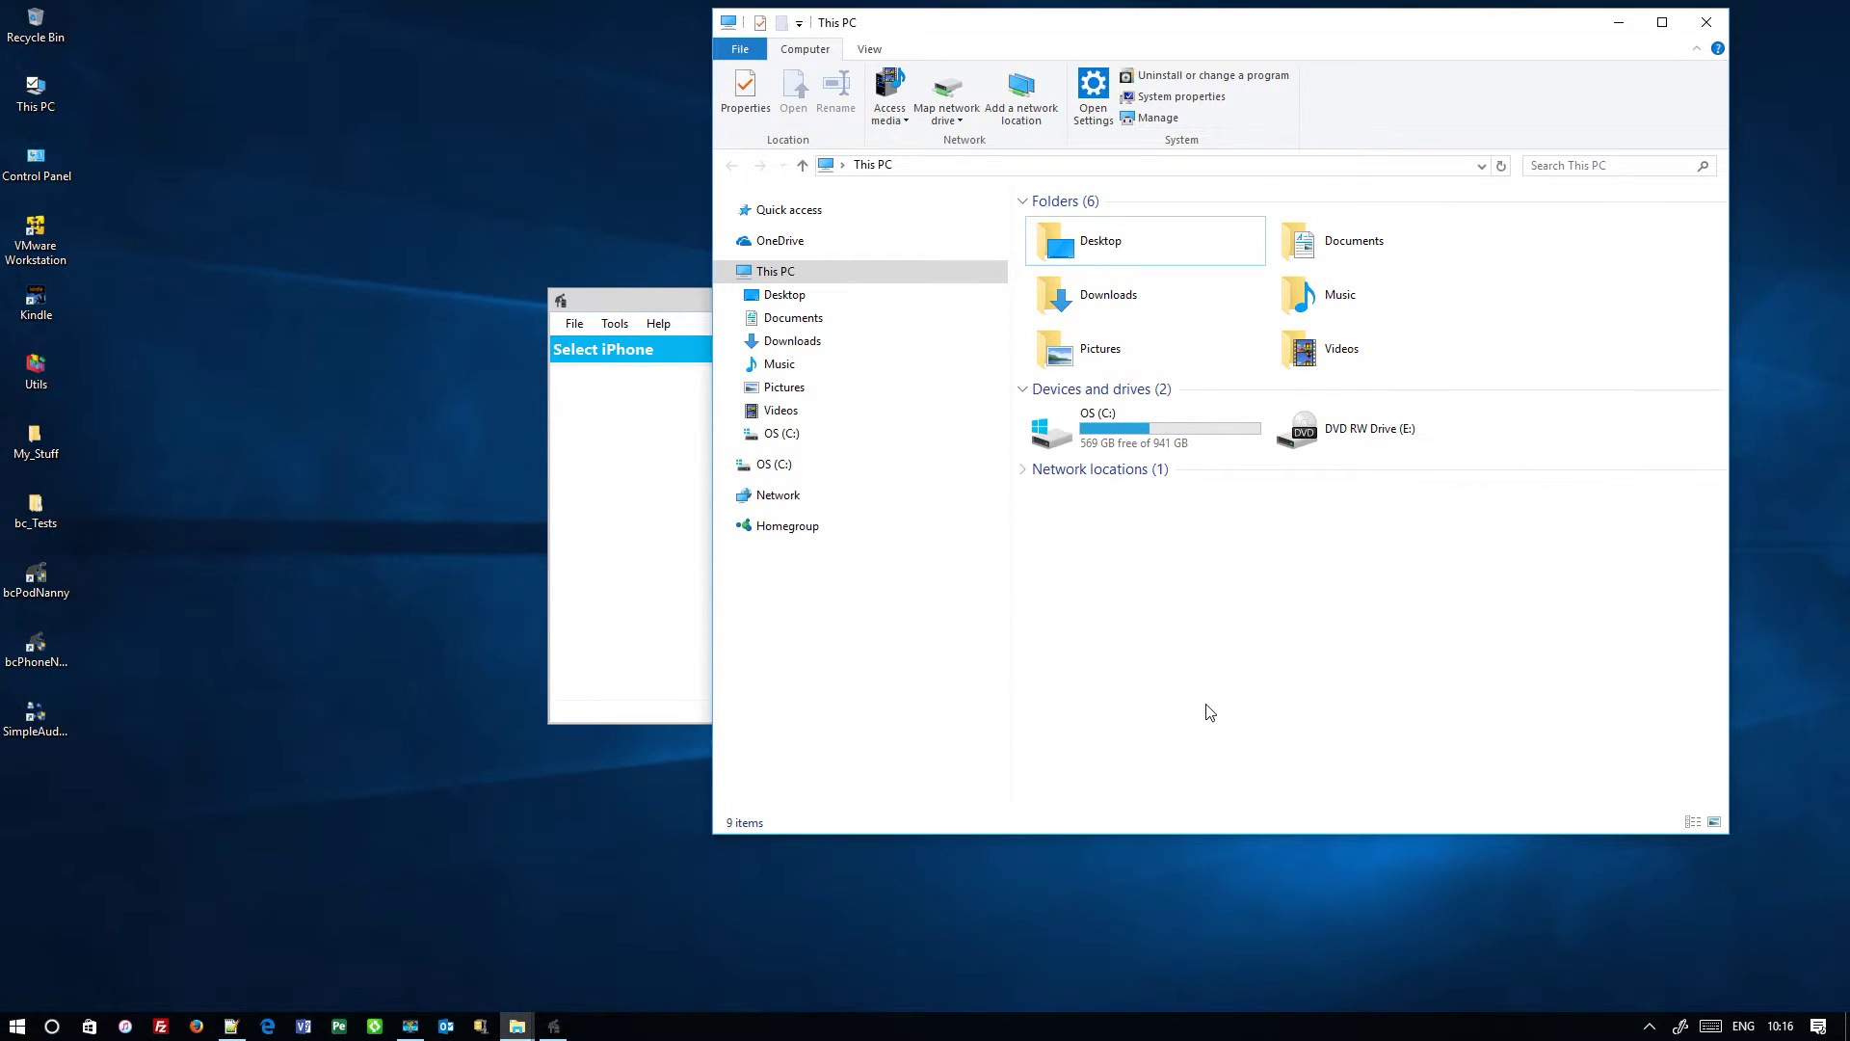
- Refresh This PC in File Explorer to check whether the iPhone is listed, and minimise the window
right_click(1206, 704)
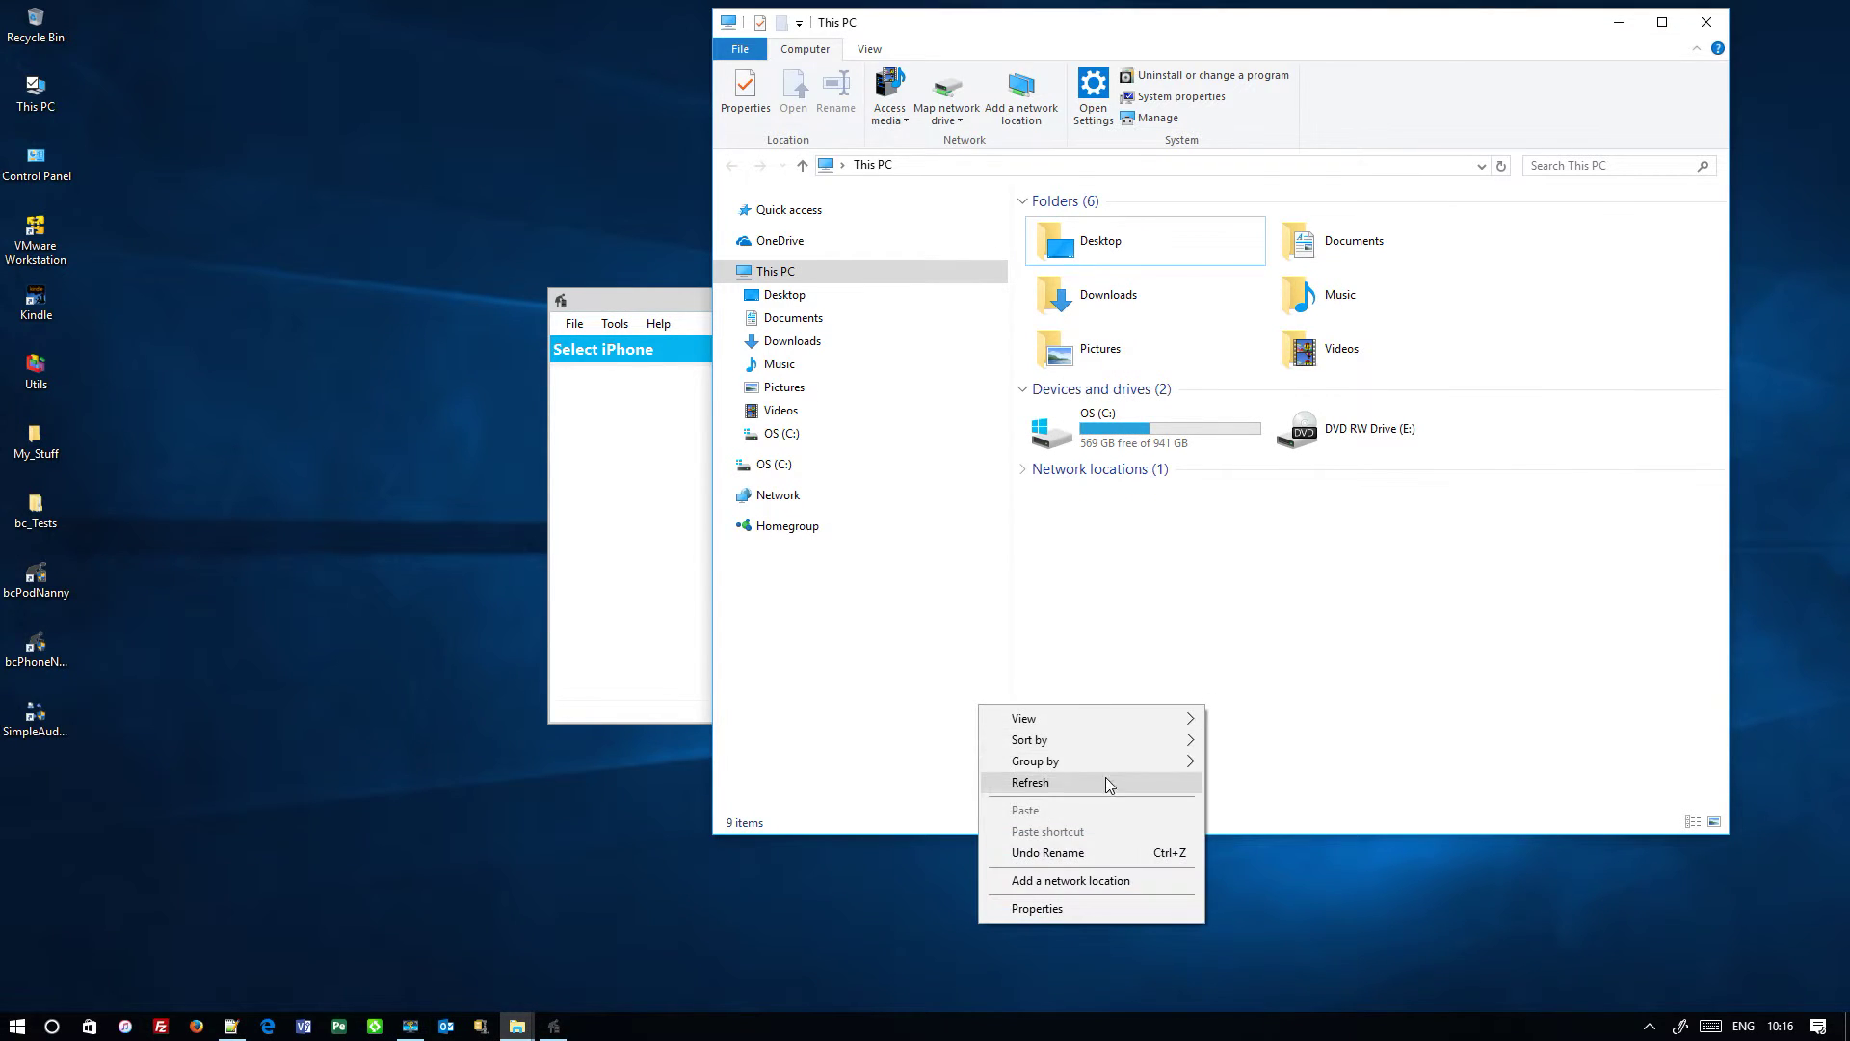
left_click(1077, 784)
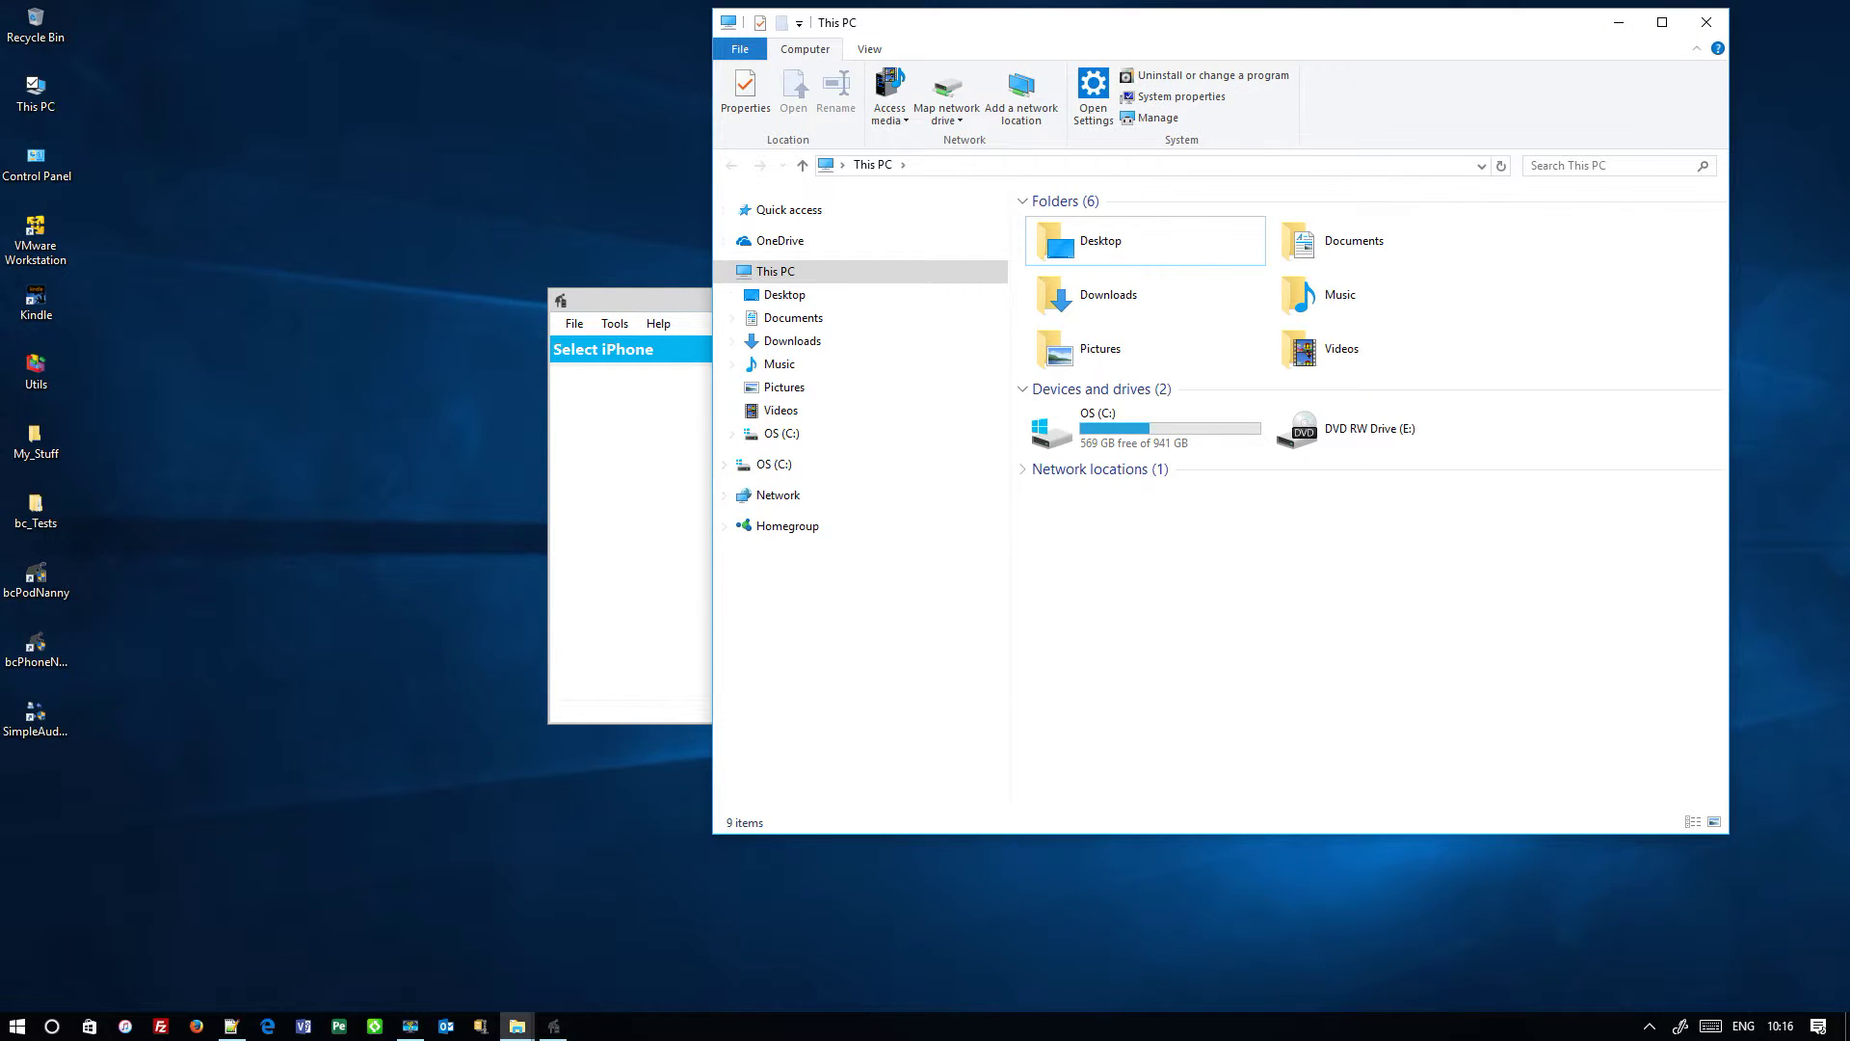
left_click(1619, 22)
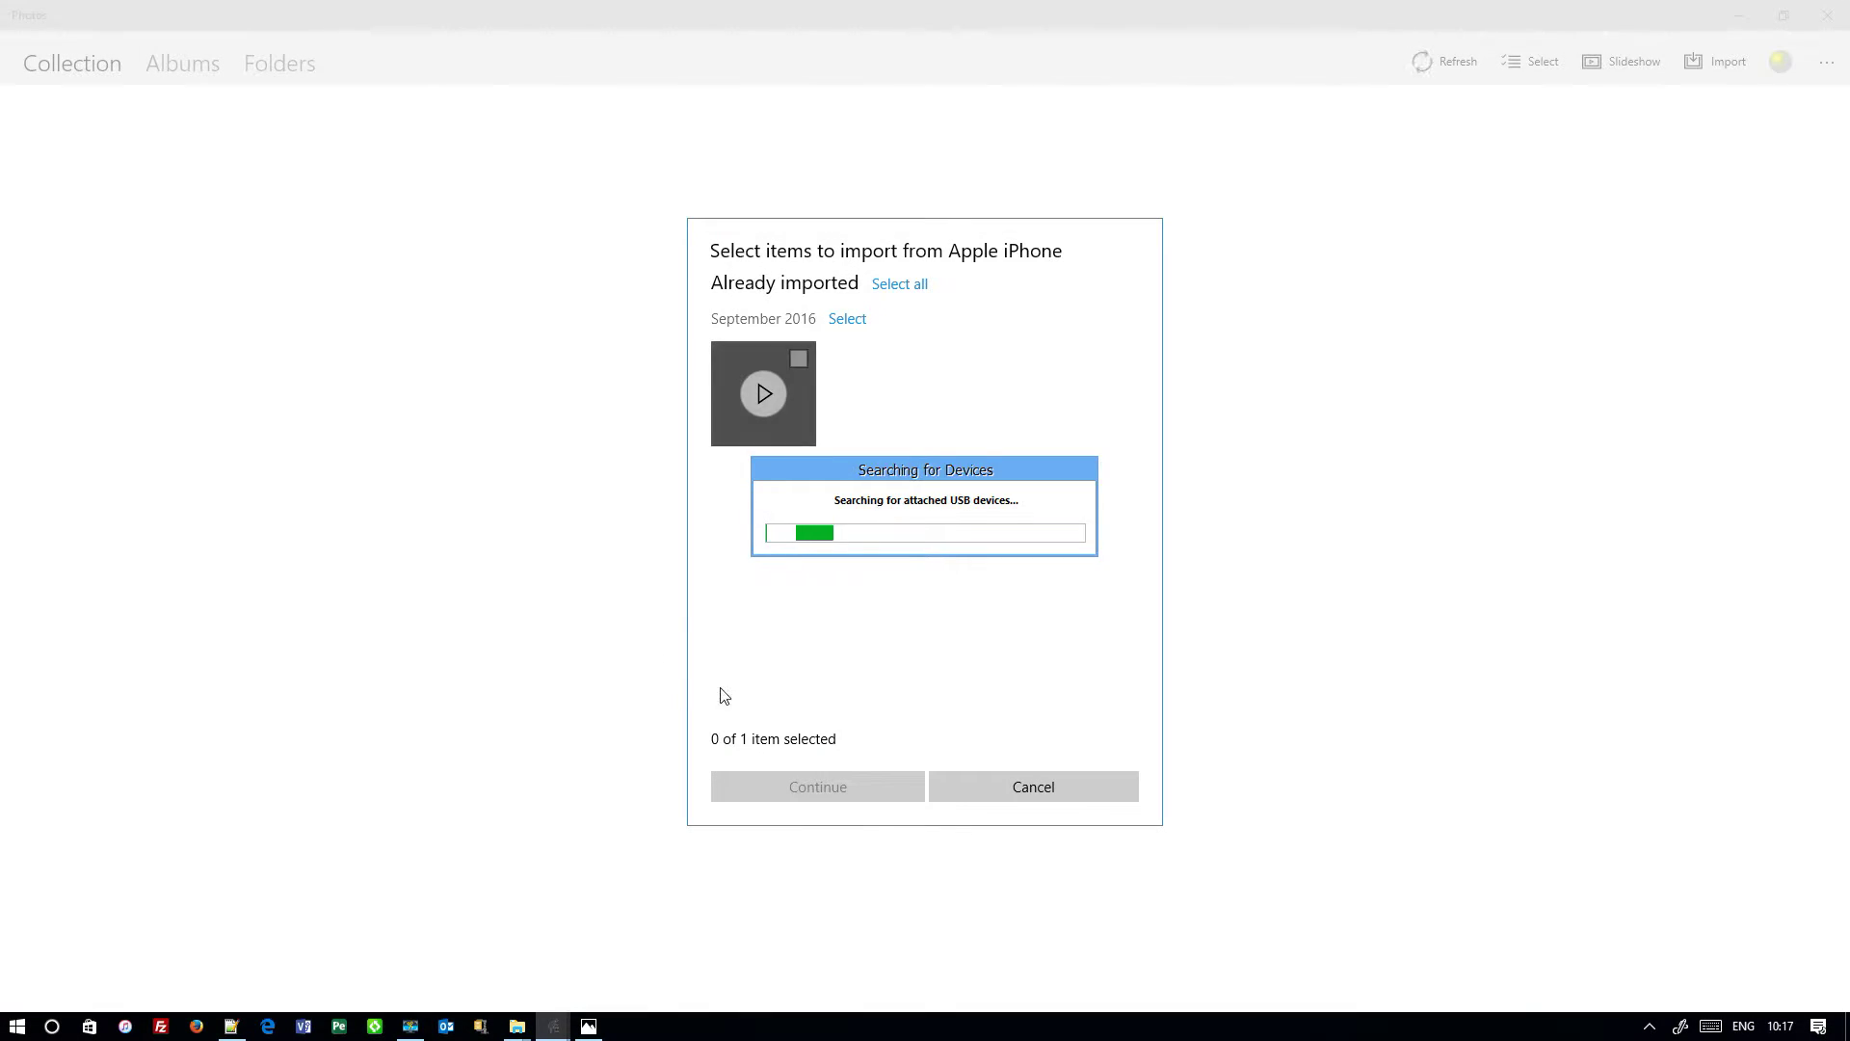
- Cancel the import from the iPhone and close the Photos app
left_click(1020, 776)
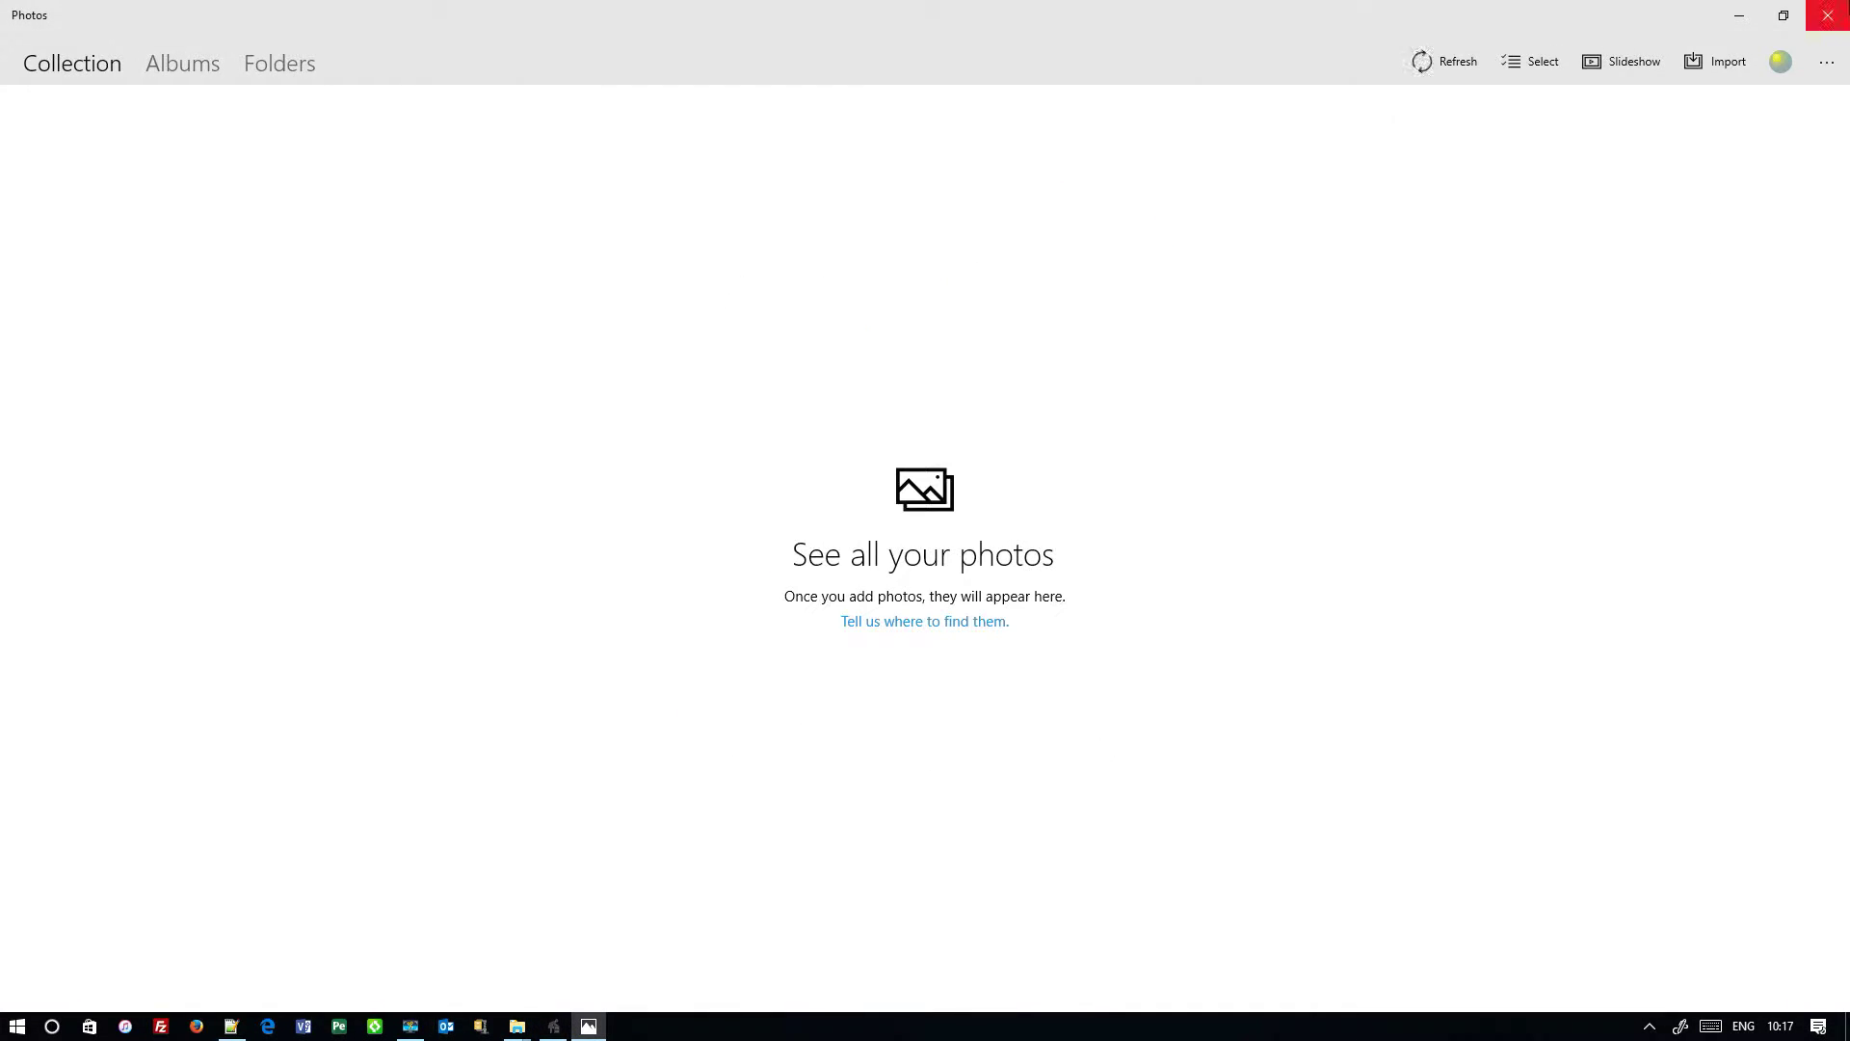
left_click(1827, 15)
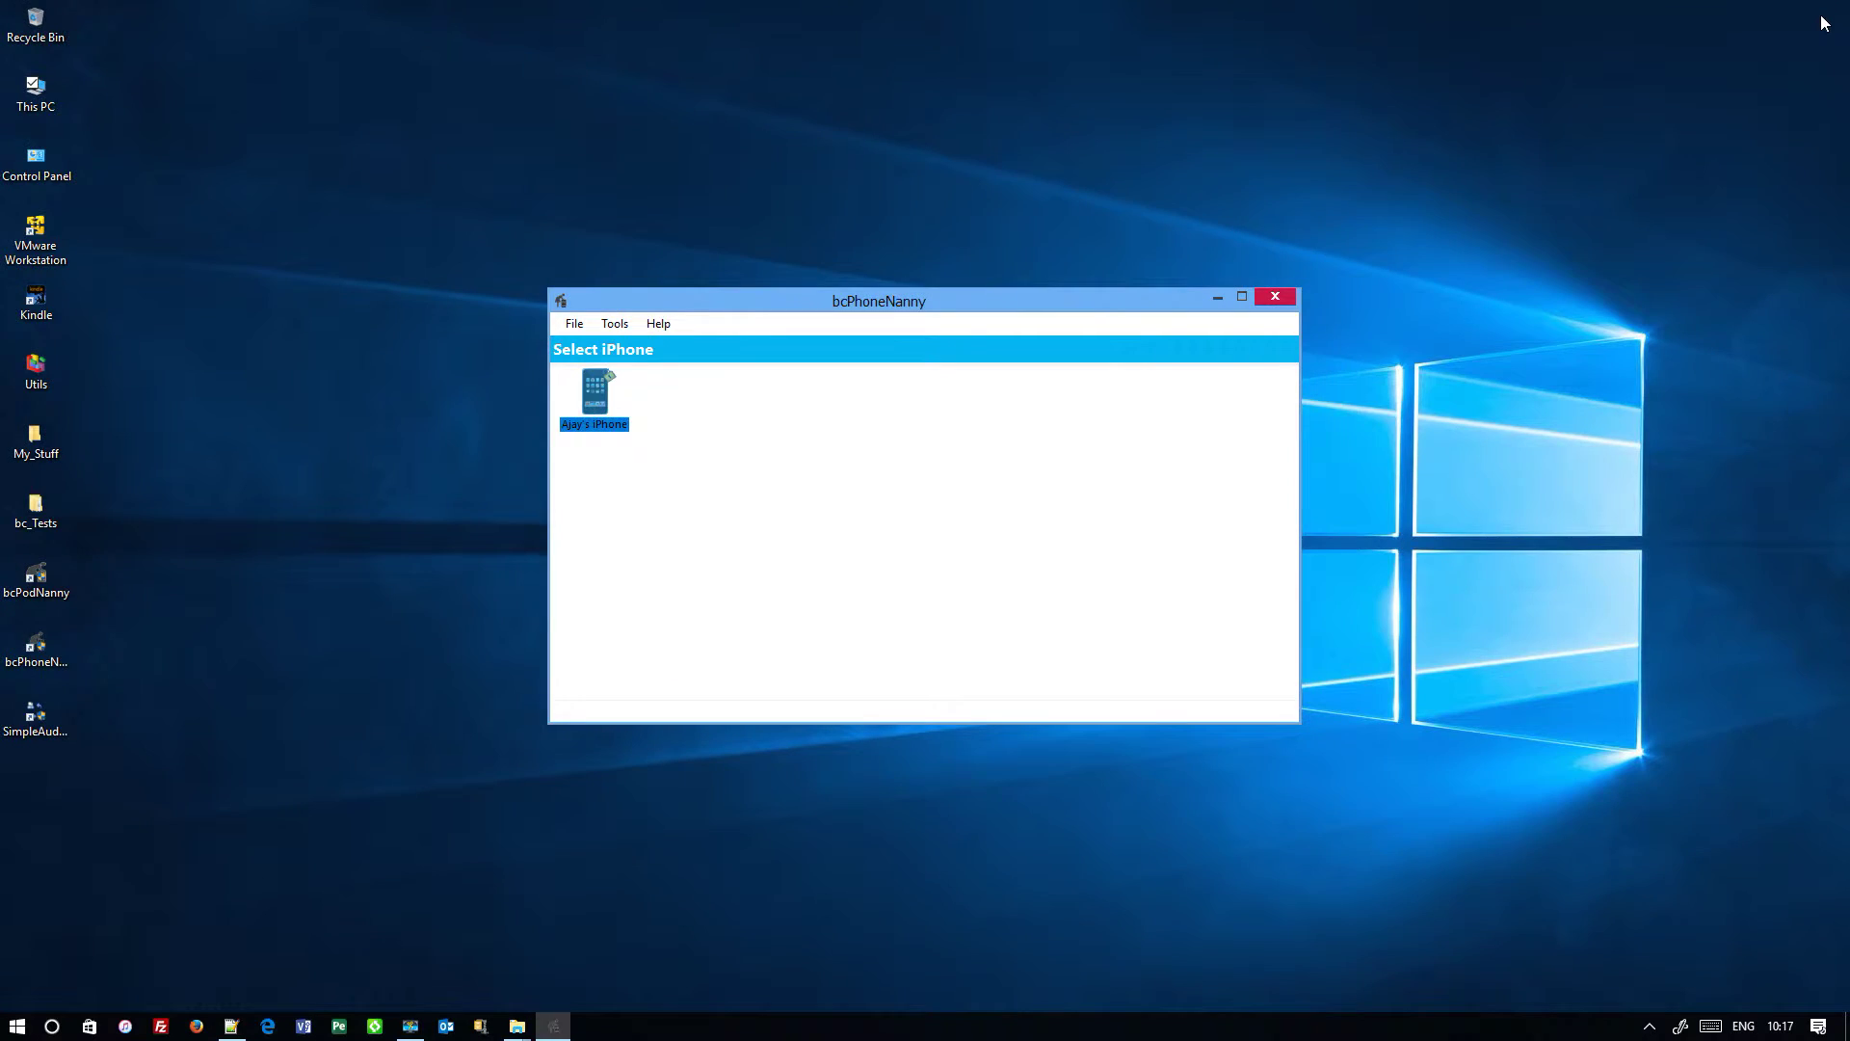
- Bring back This PC in File Explorer, refresh it to check for the connected iPhone, and minimise it
left_click(518, 1025)
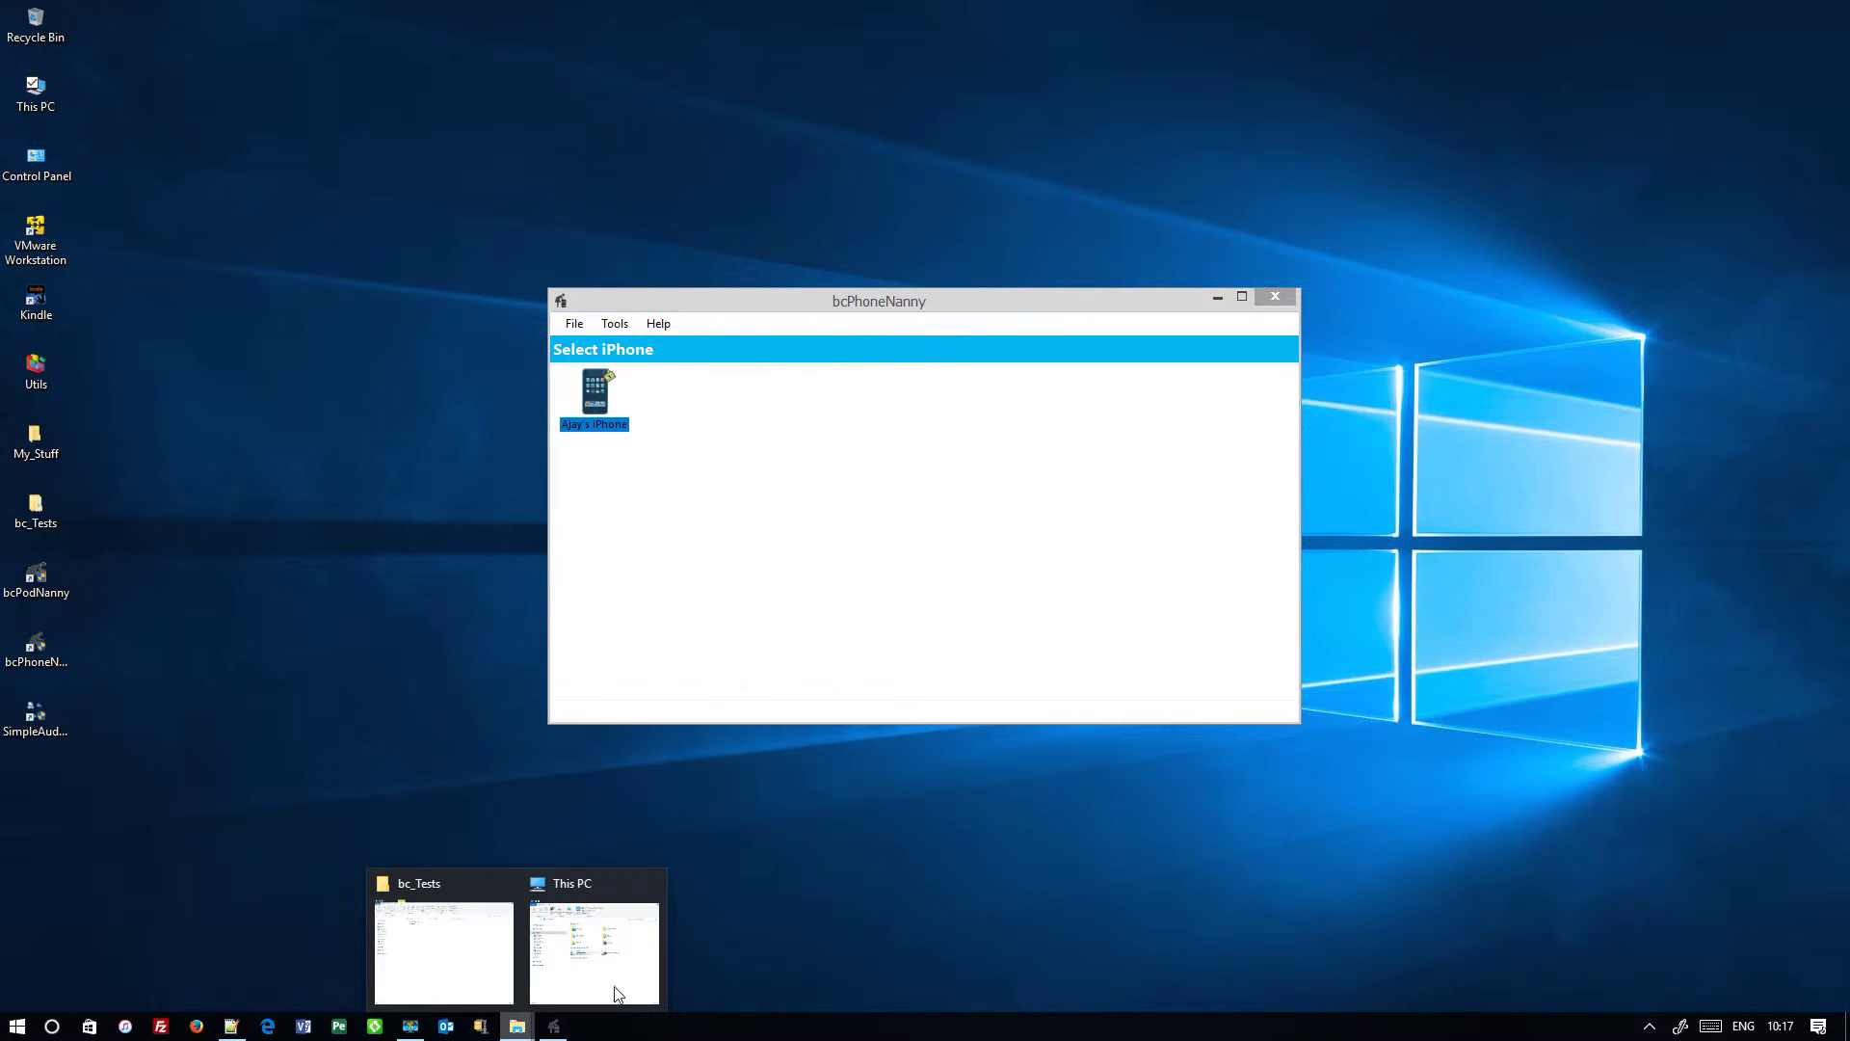
left_click(618, 994)
right_click(1086, 651)
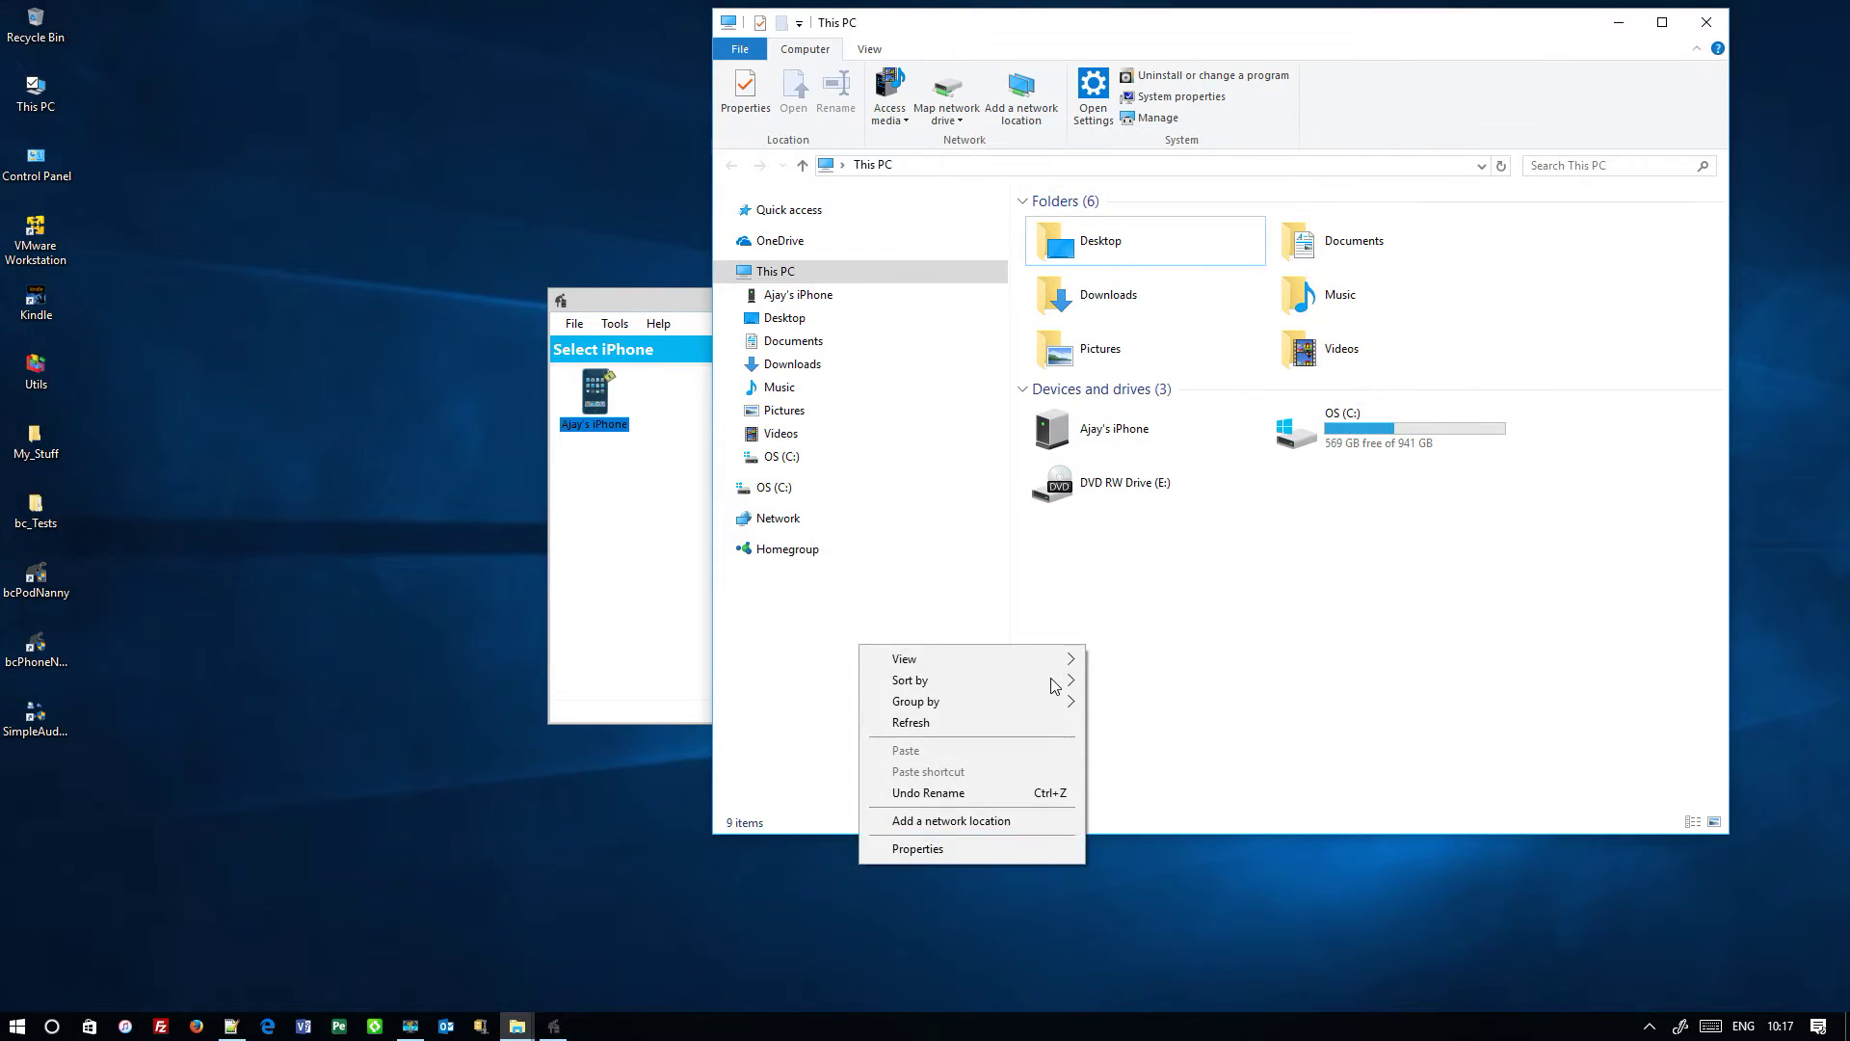
left_click(982, 725)
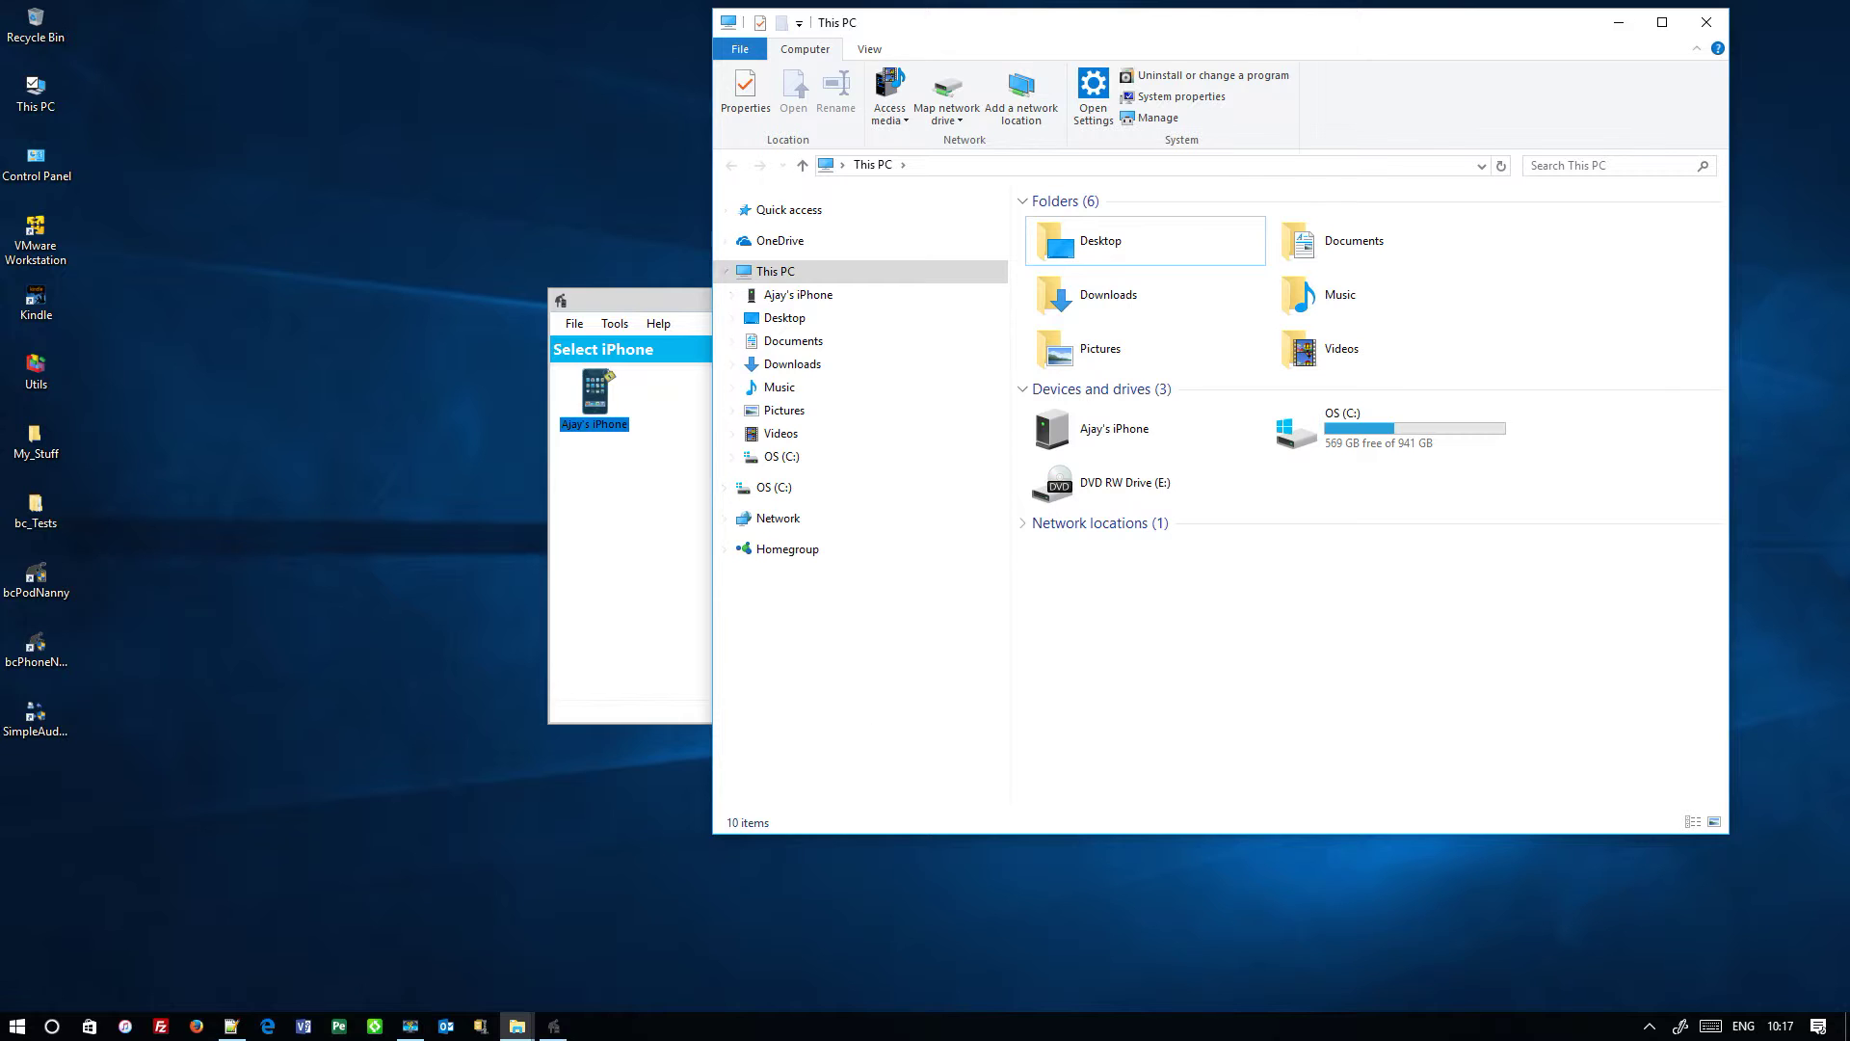
left_click(1619, 27)
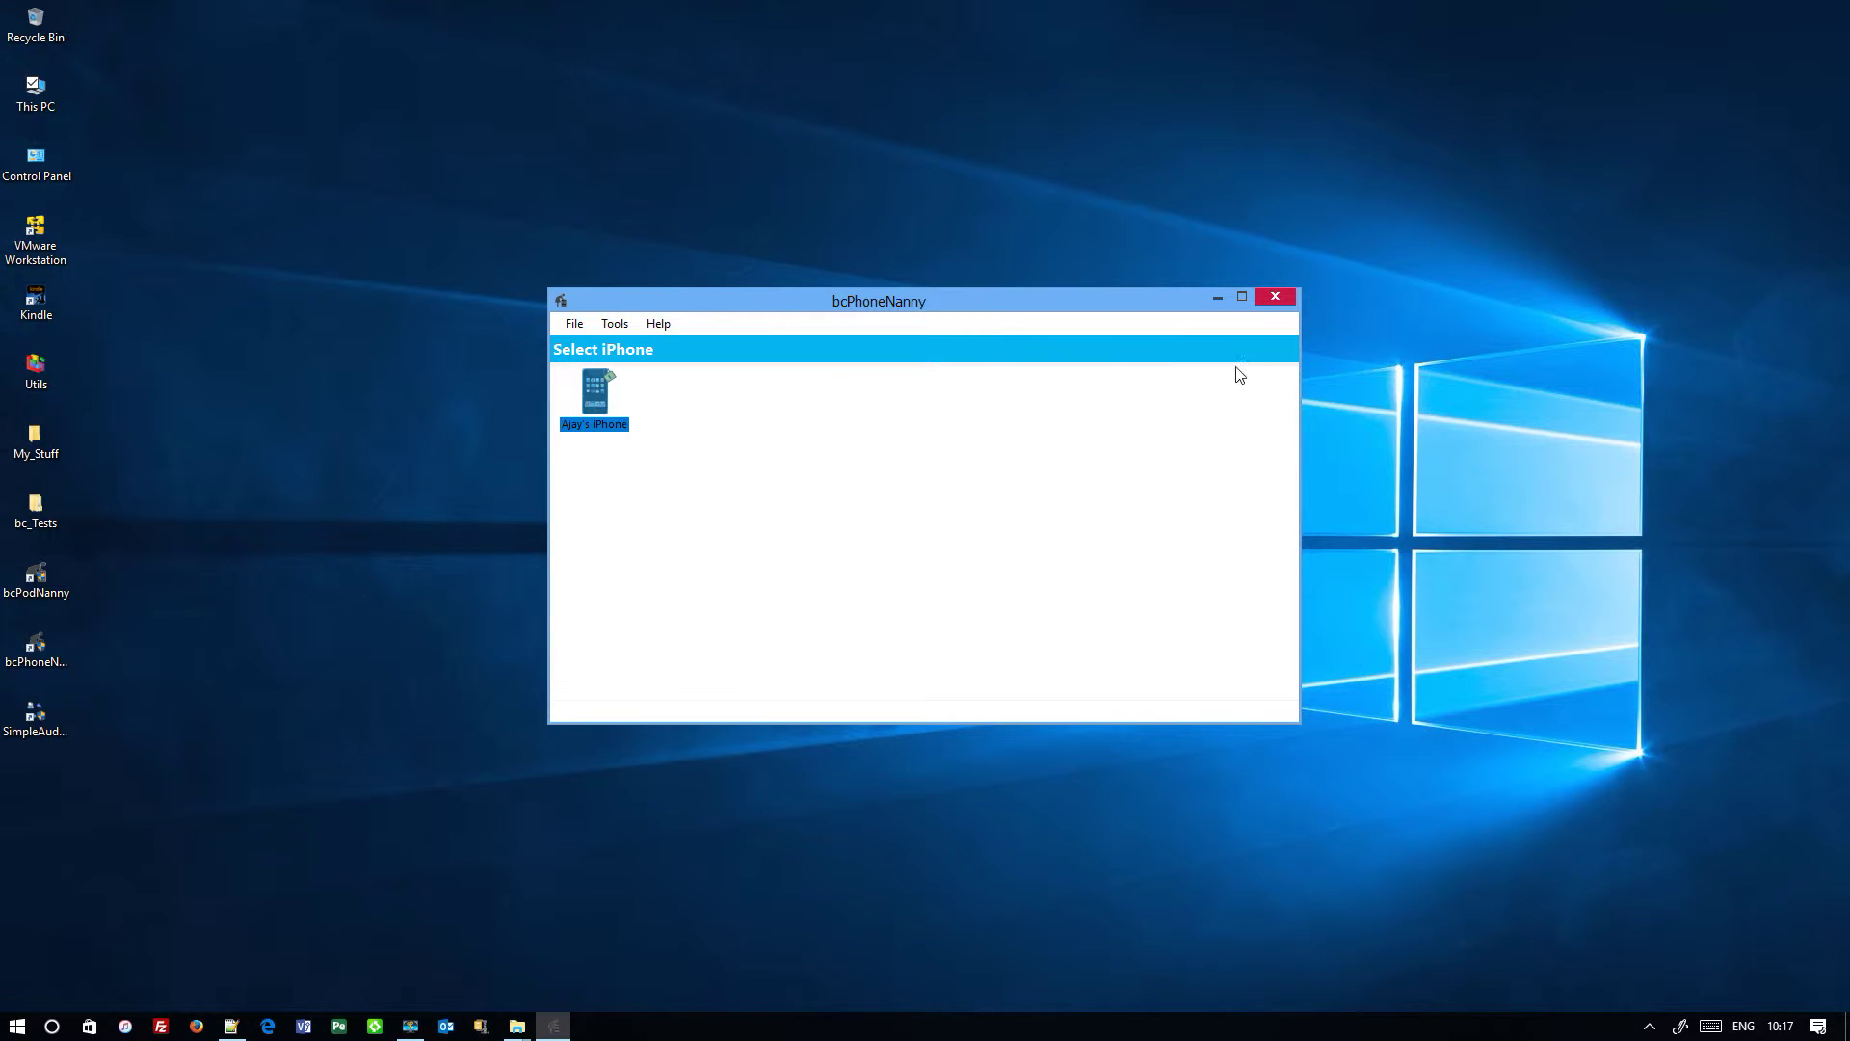
- Scan for the connected iPhone in bcPhoneNanny and view the available help options
left_click(576, 325)
left_click(619, 346)
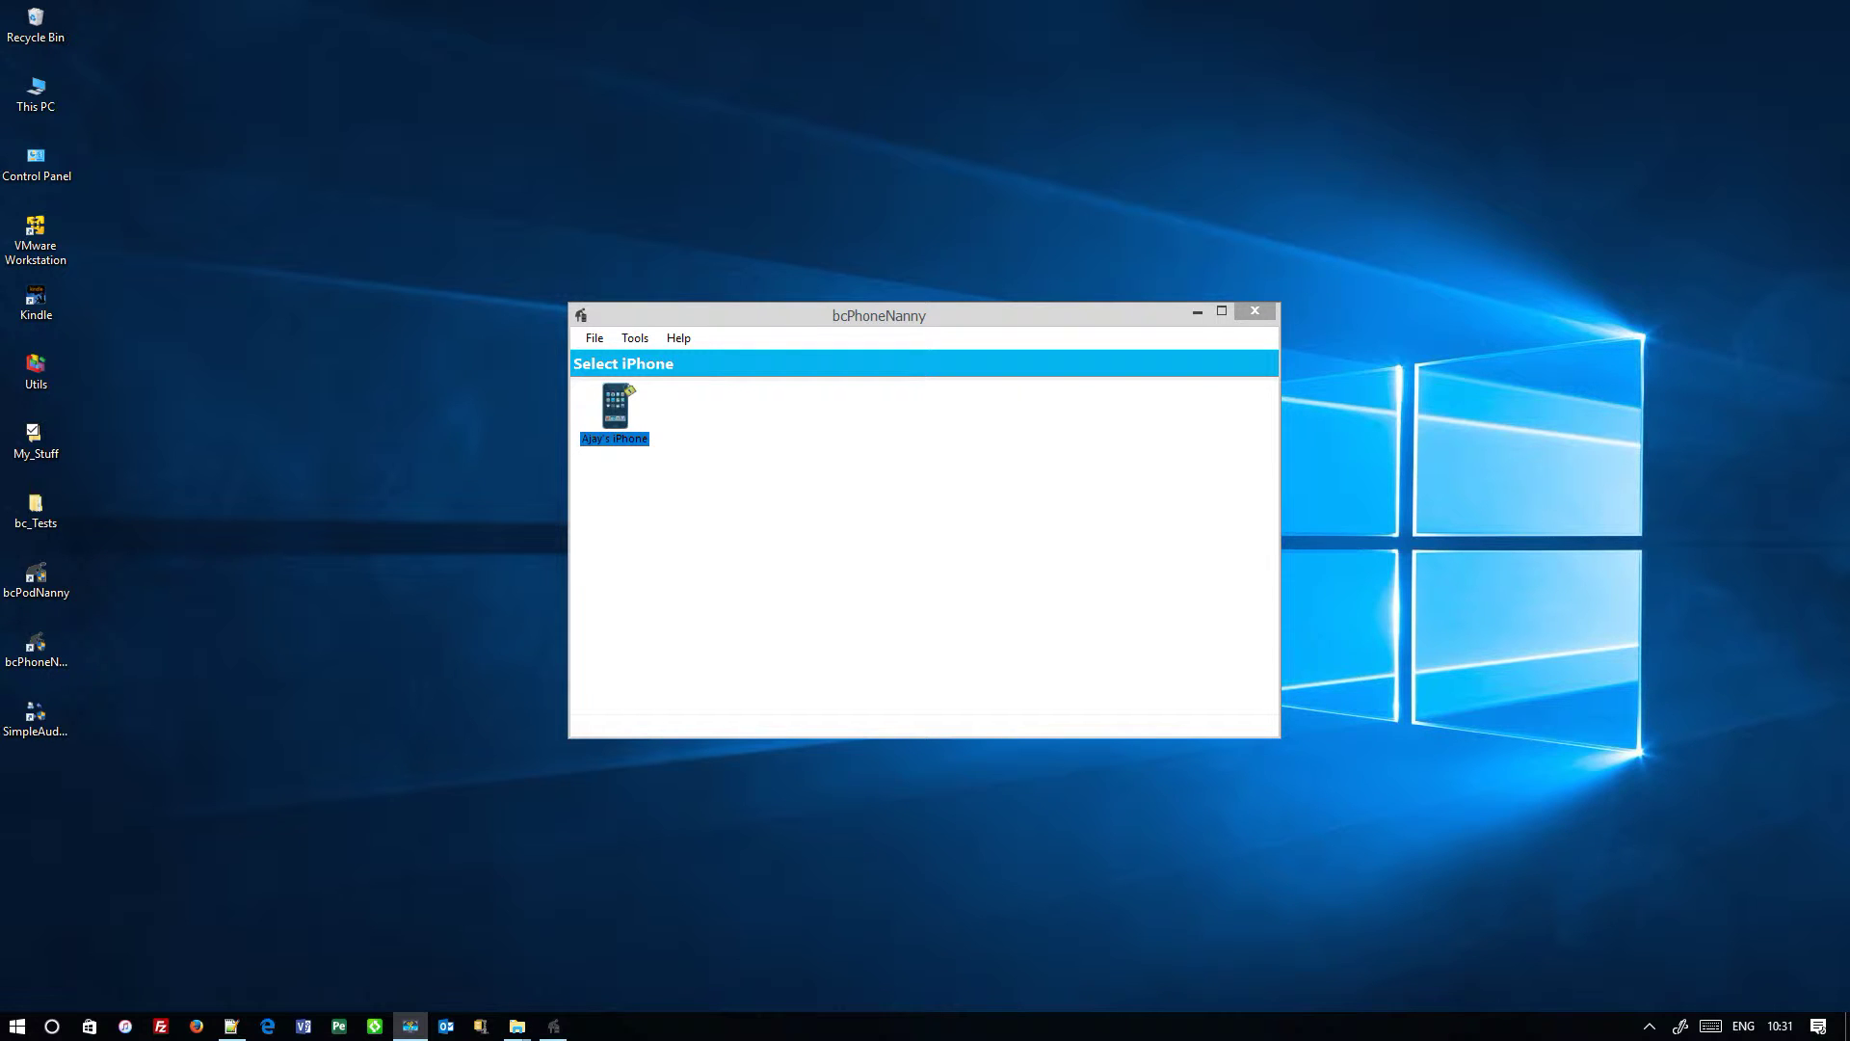
left_click(679, 339)
left_click(678, 338)
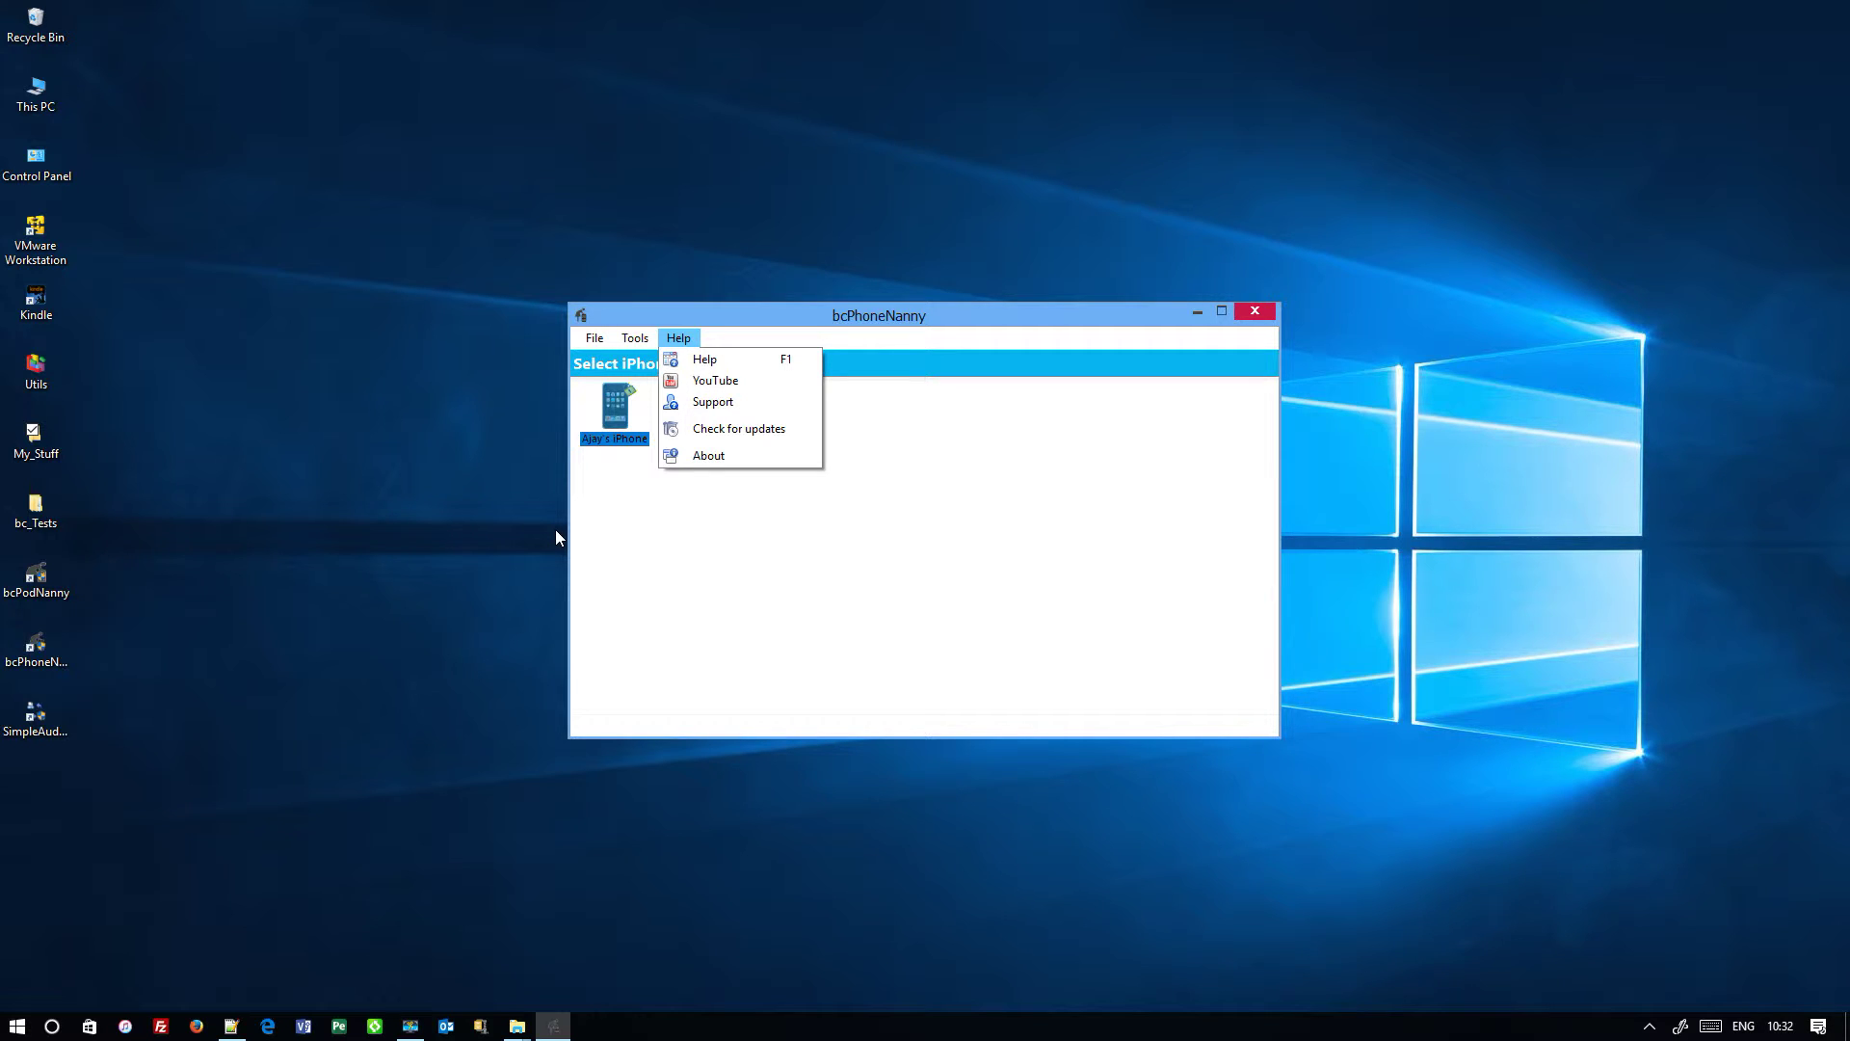
- Move the bcPhoneNanny window towards the upper part of the desktop, and adjust its height and width
left_click_drag(1015, 318, 809, 286)
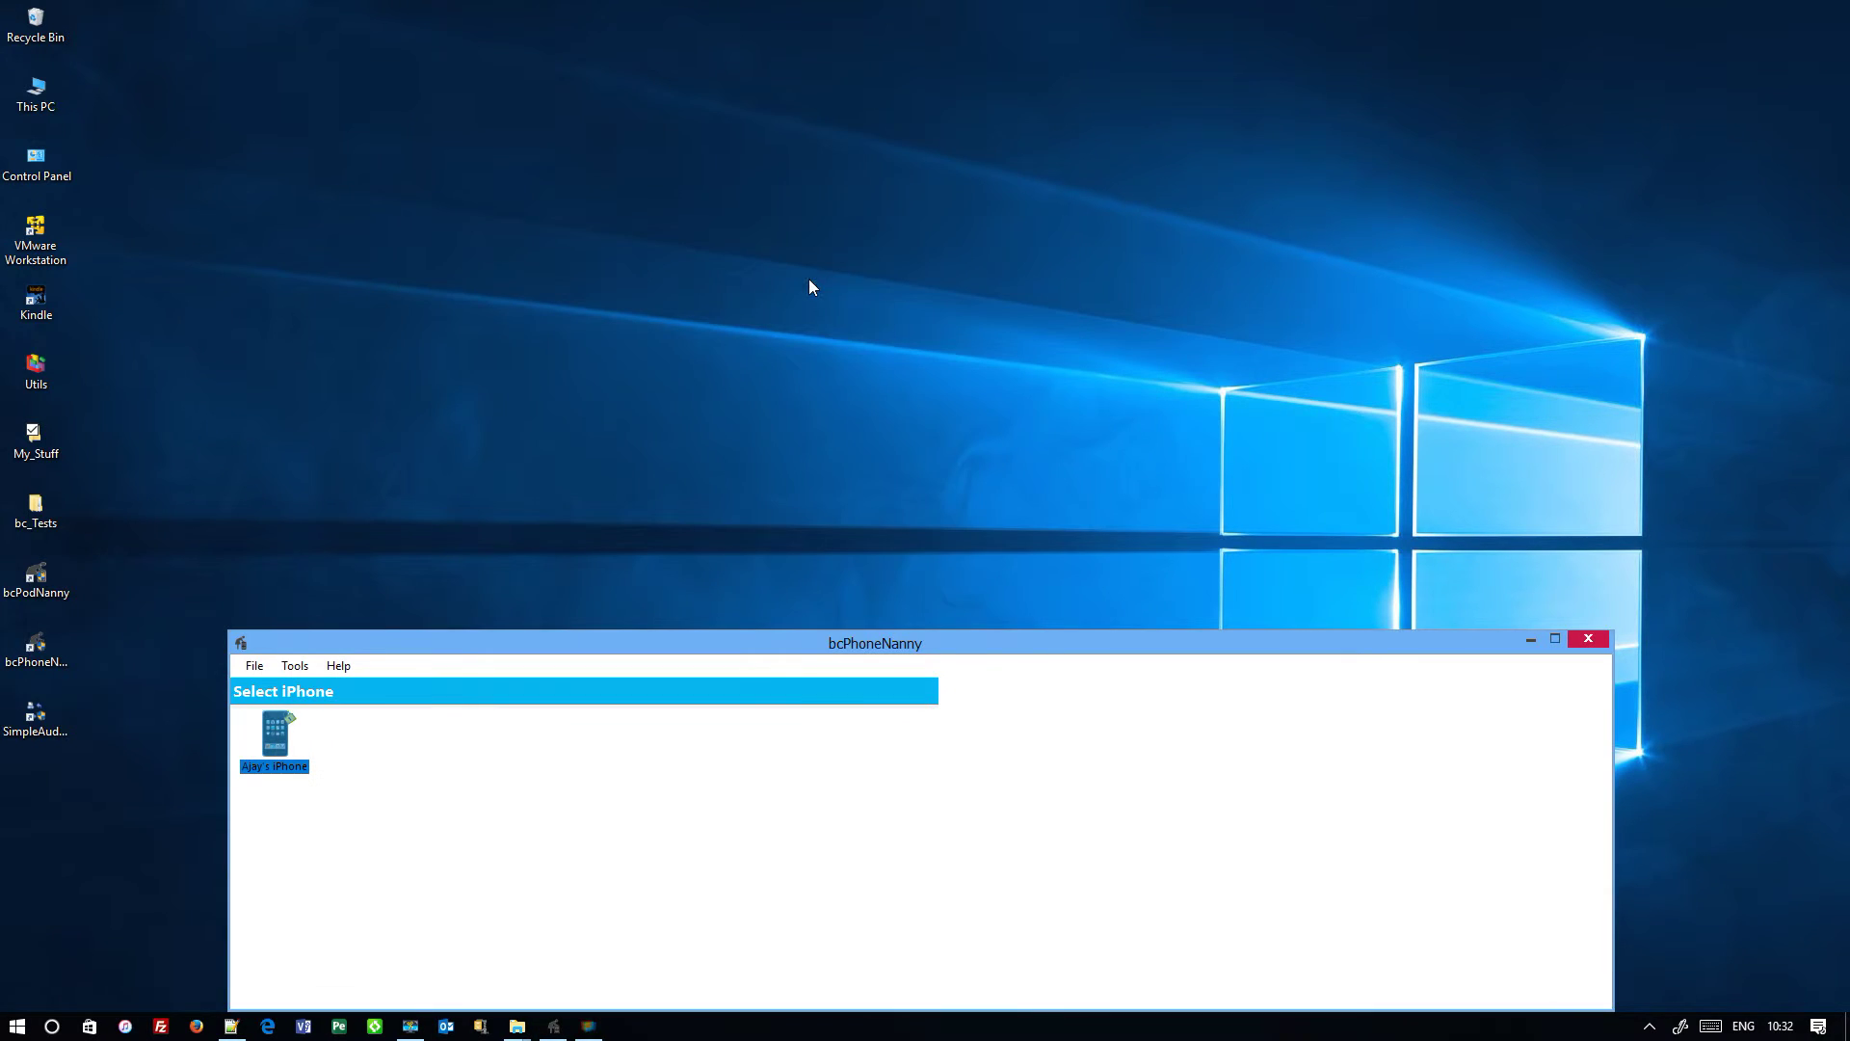
left_click_drag(1011, 634, 992, 210)
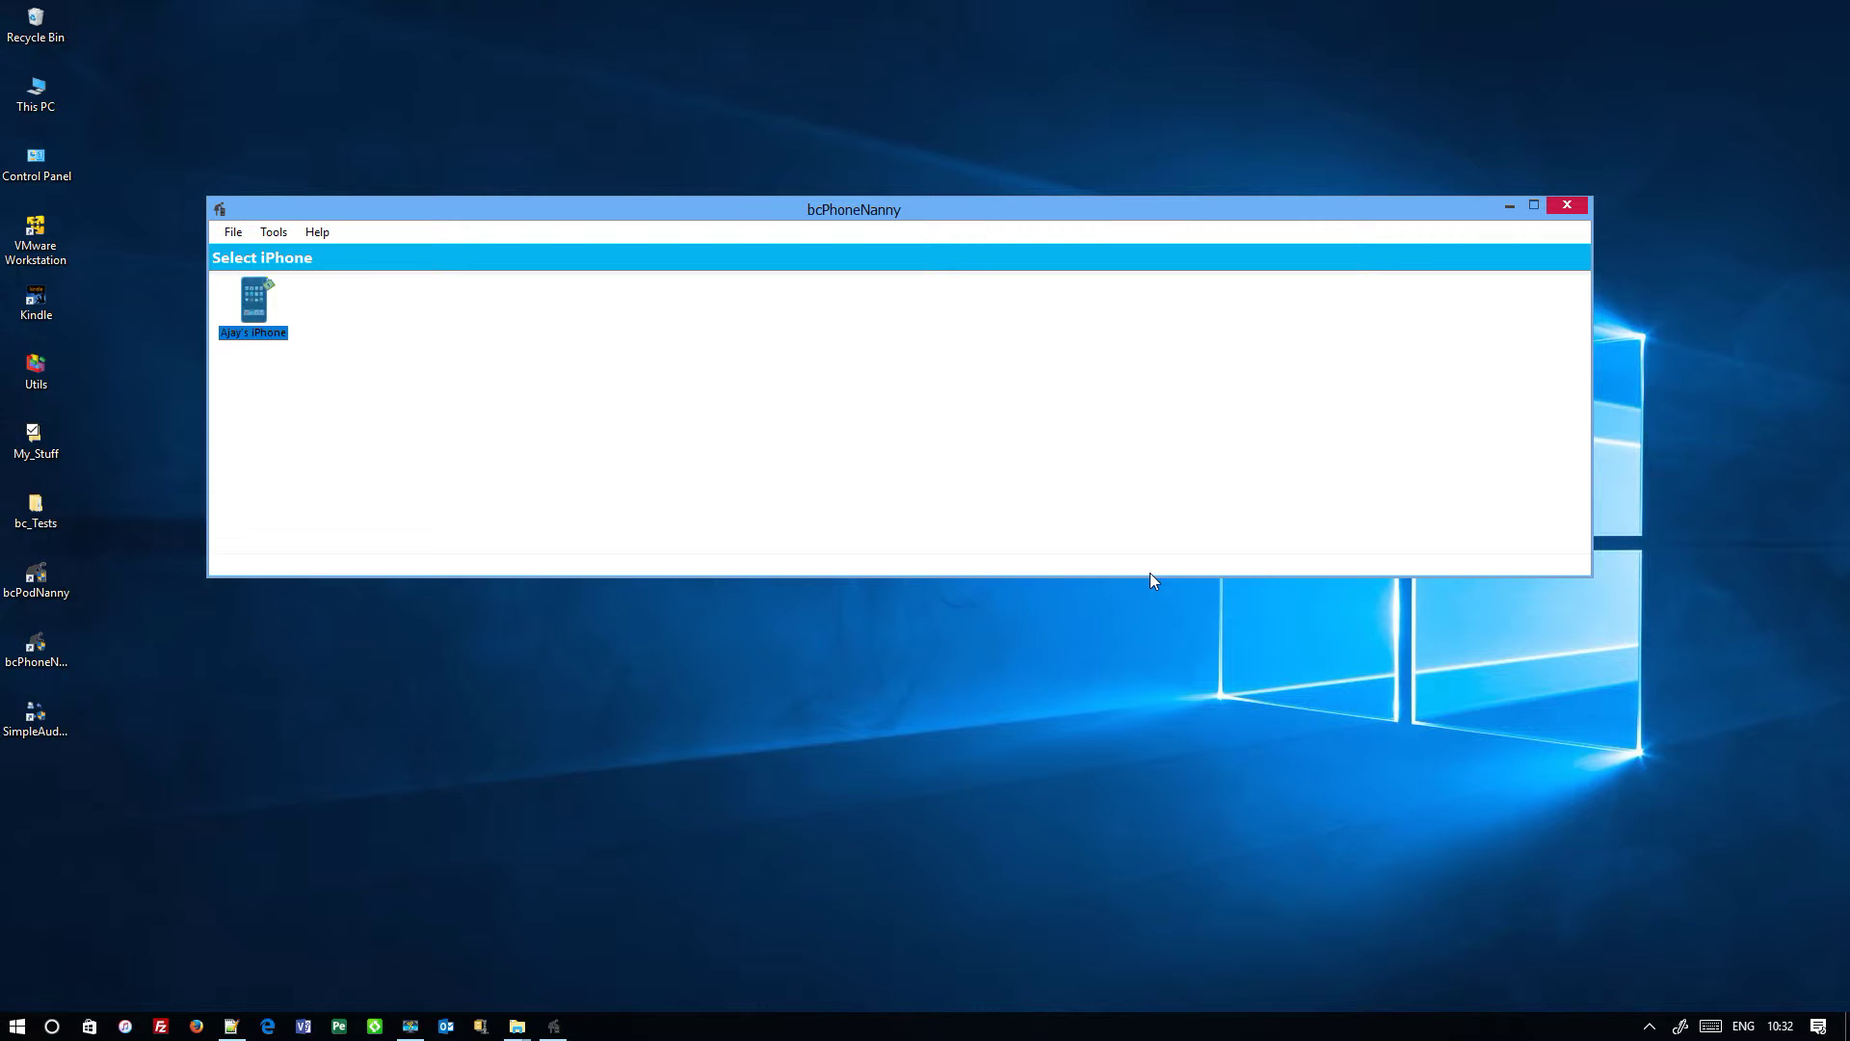
left_click_drag(1147, 575, 1100, 899)
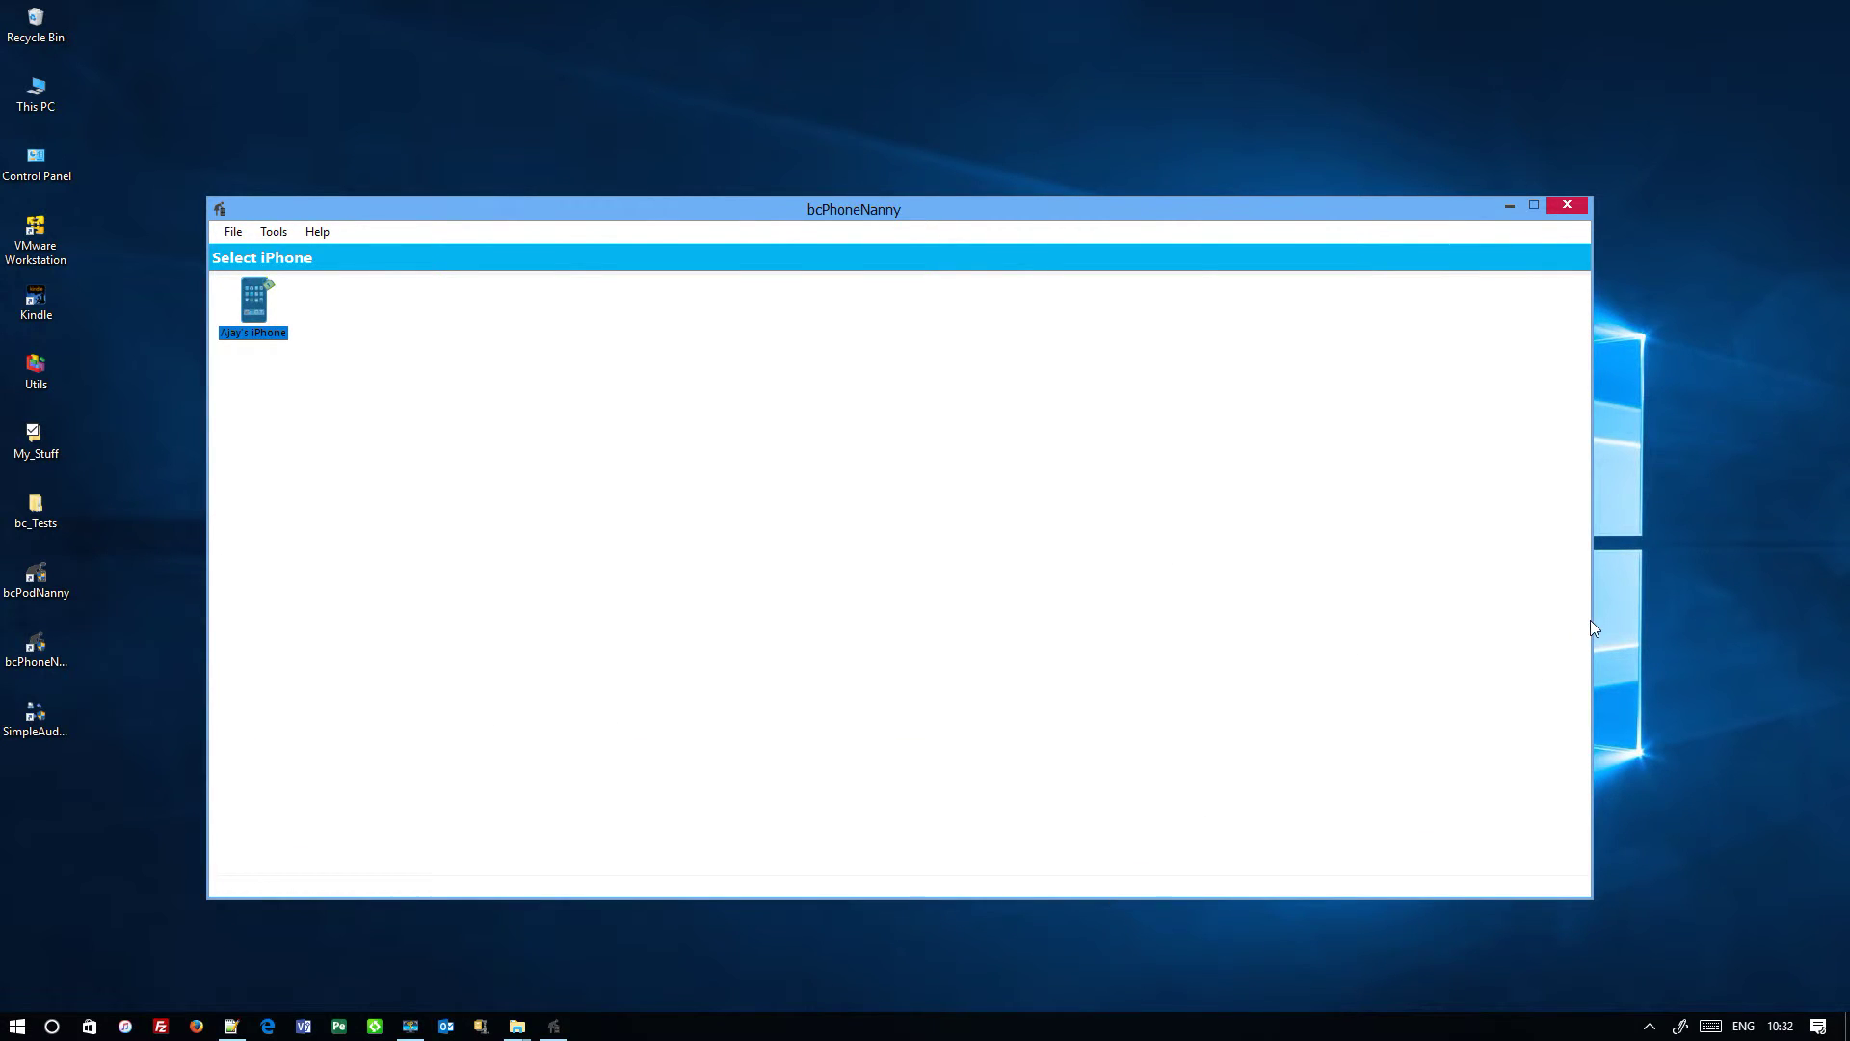
left_click_drag(1590, 621, 1264, 620)
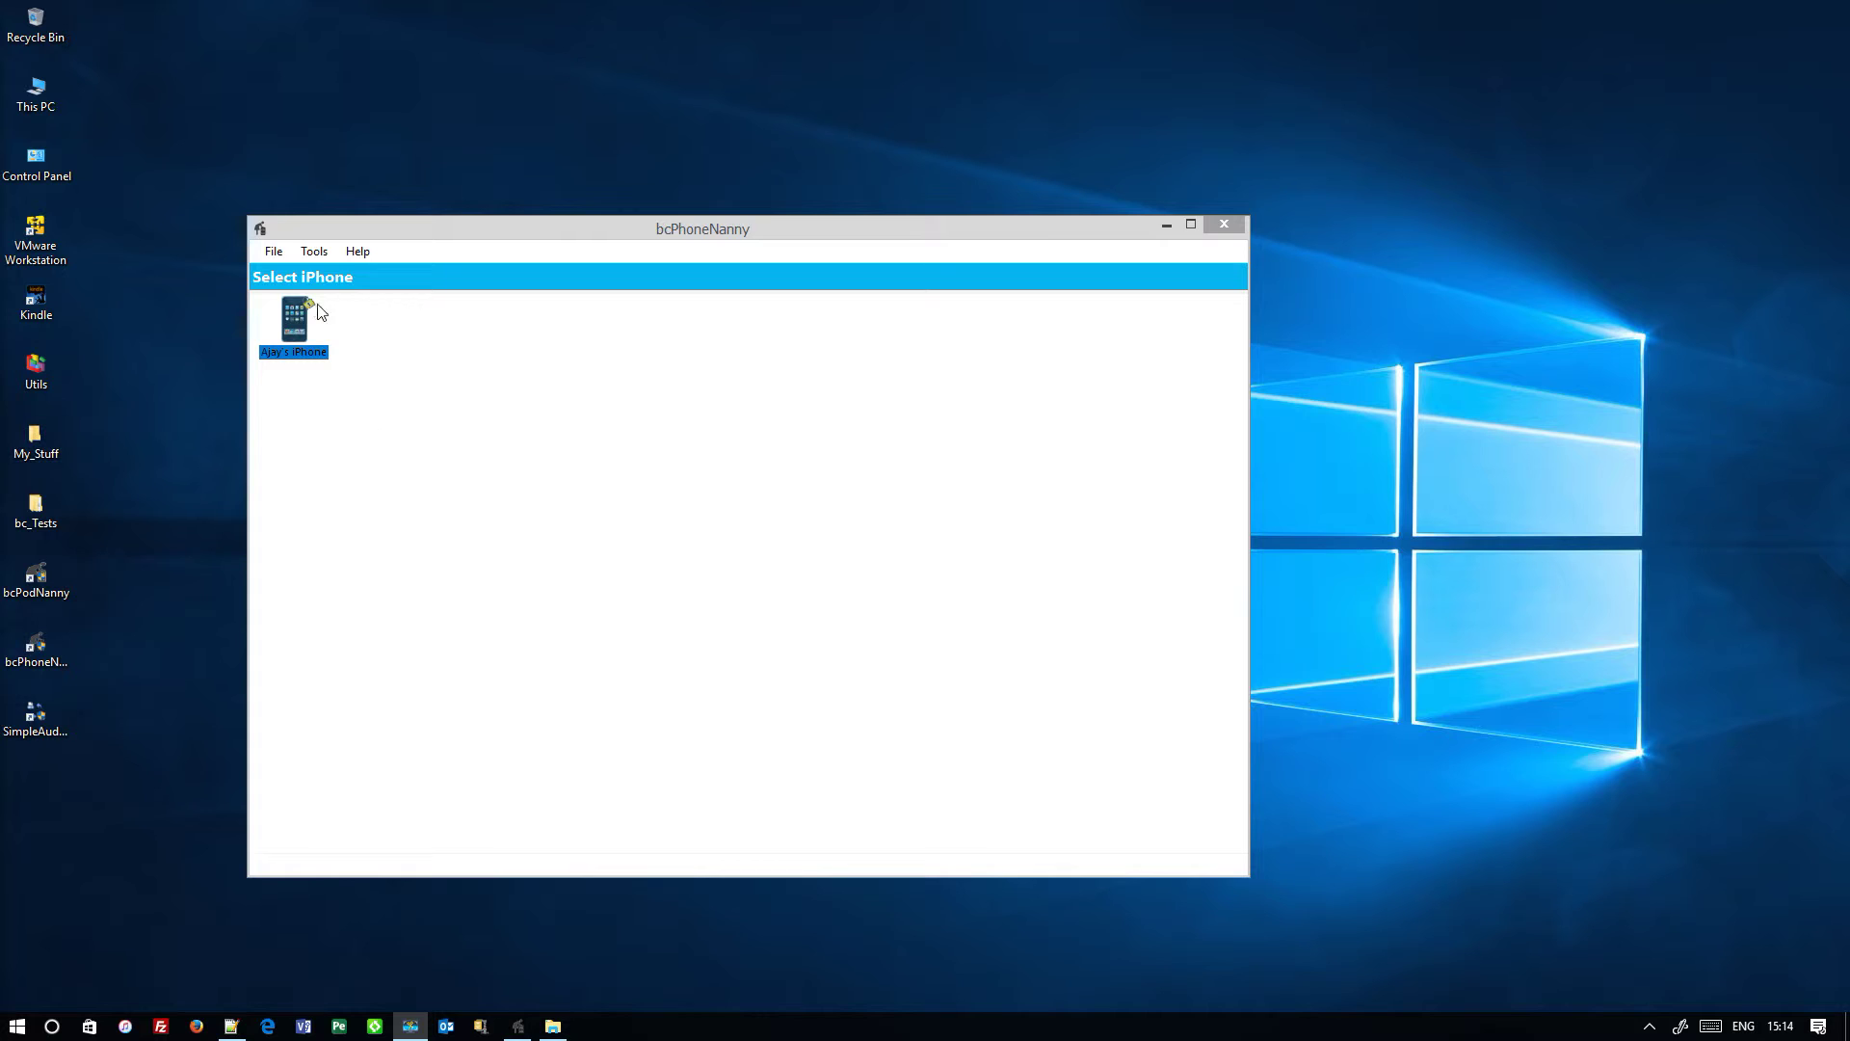
- Save the selected iPhone's tracks to the Test01 folder inside bc_Tests and return to the iPhone selection
left_click(272, 252)
left_click(270, 255)
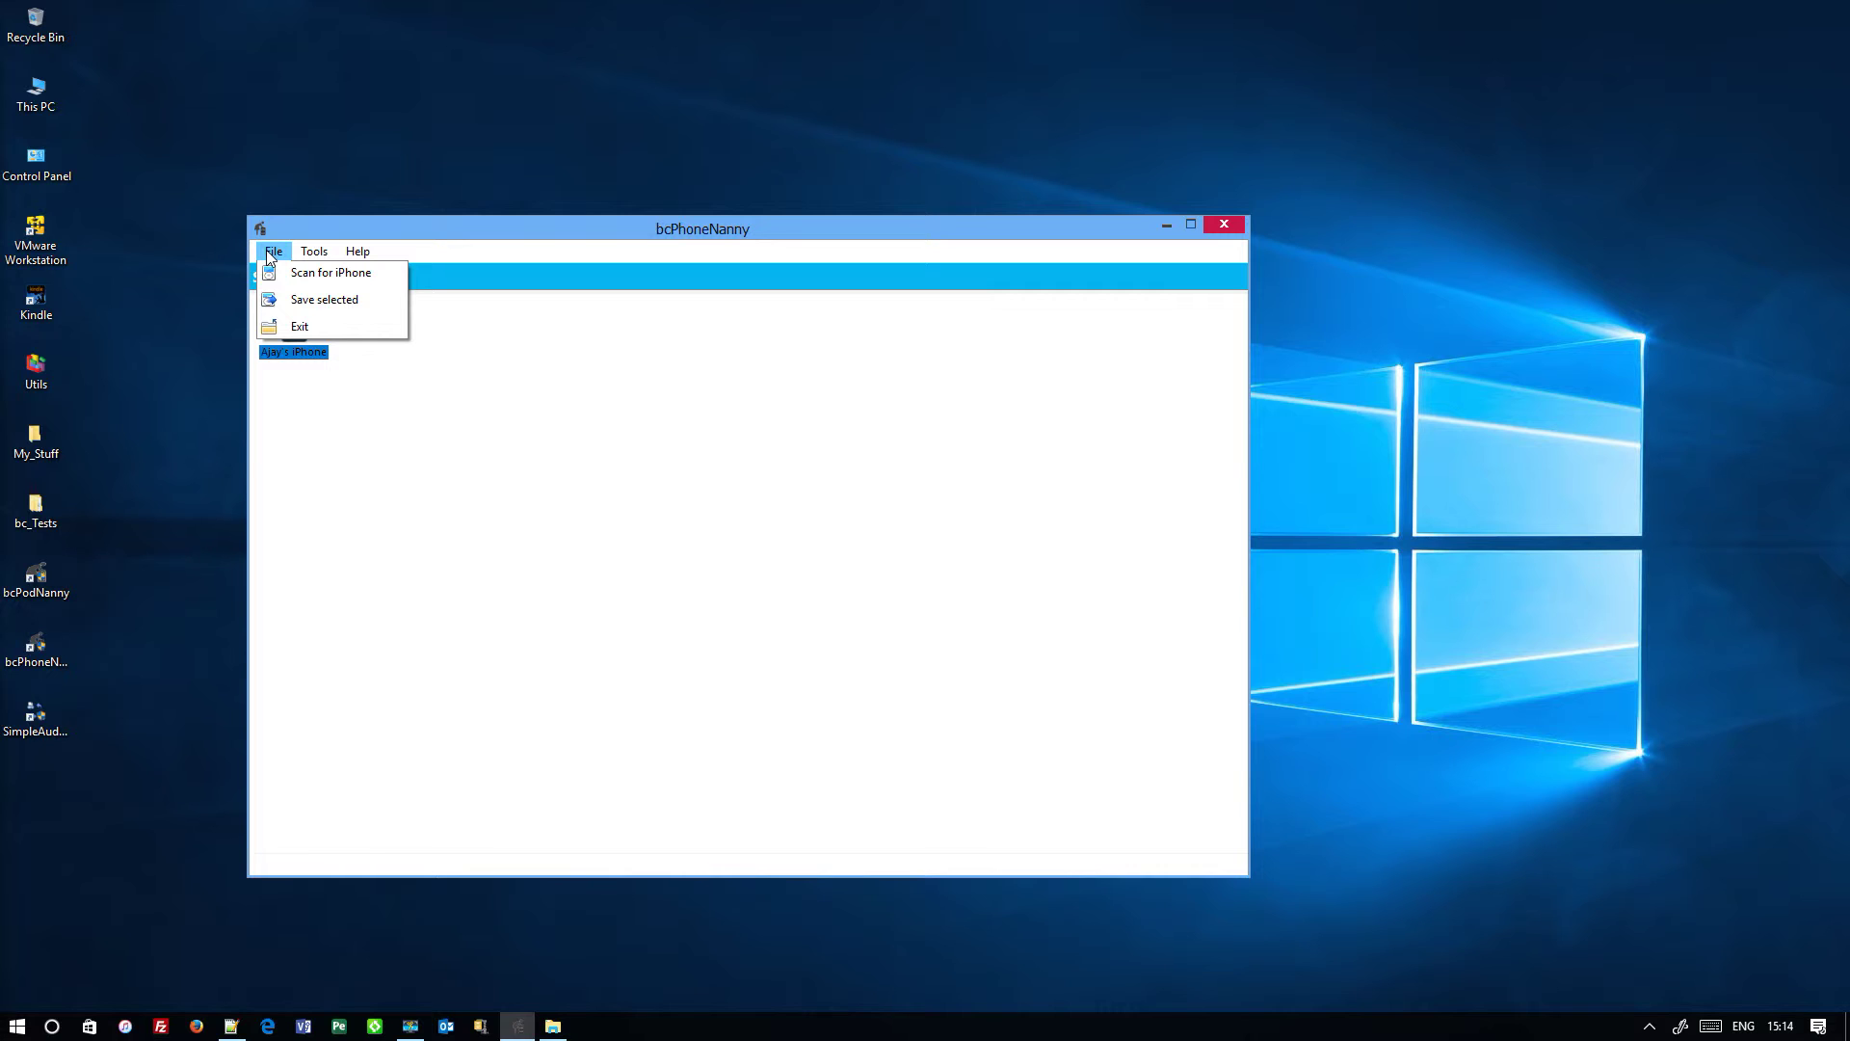
left_click(337, 299)
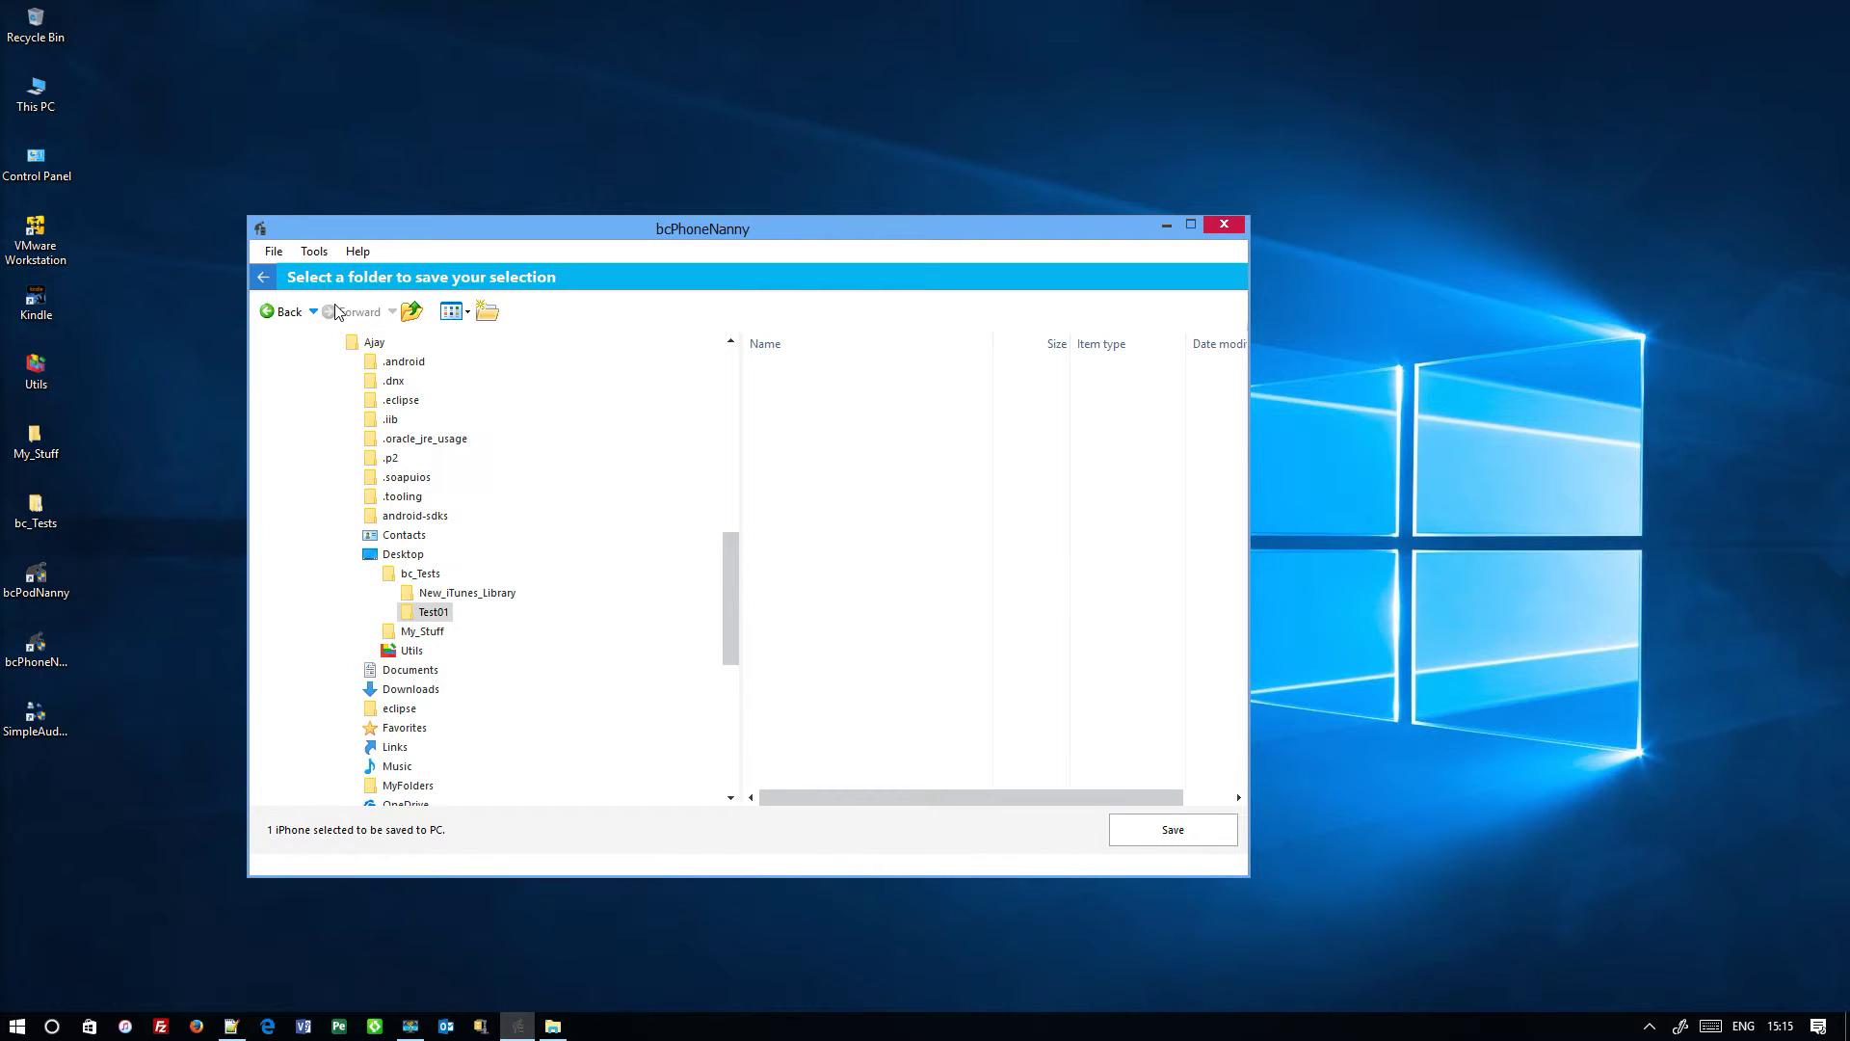
left_click(435, 615)
left_click(1175, 839)
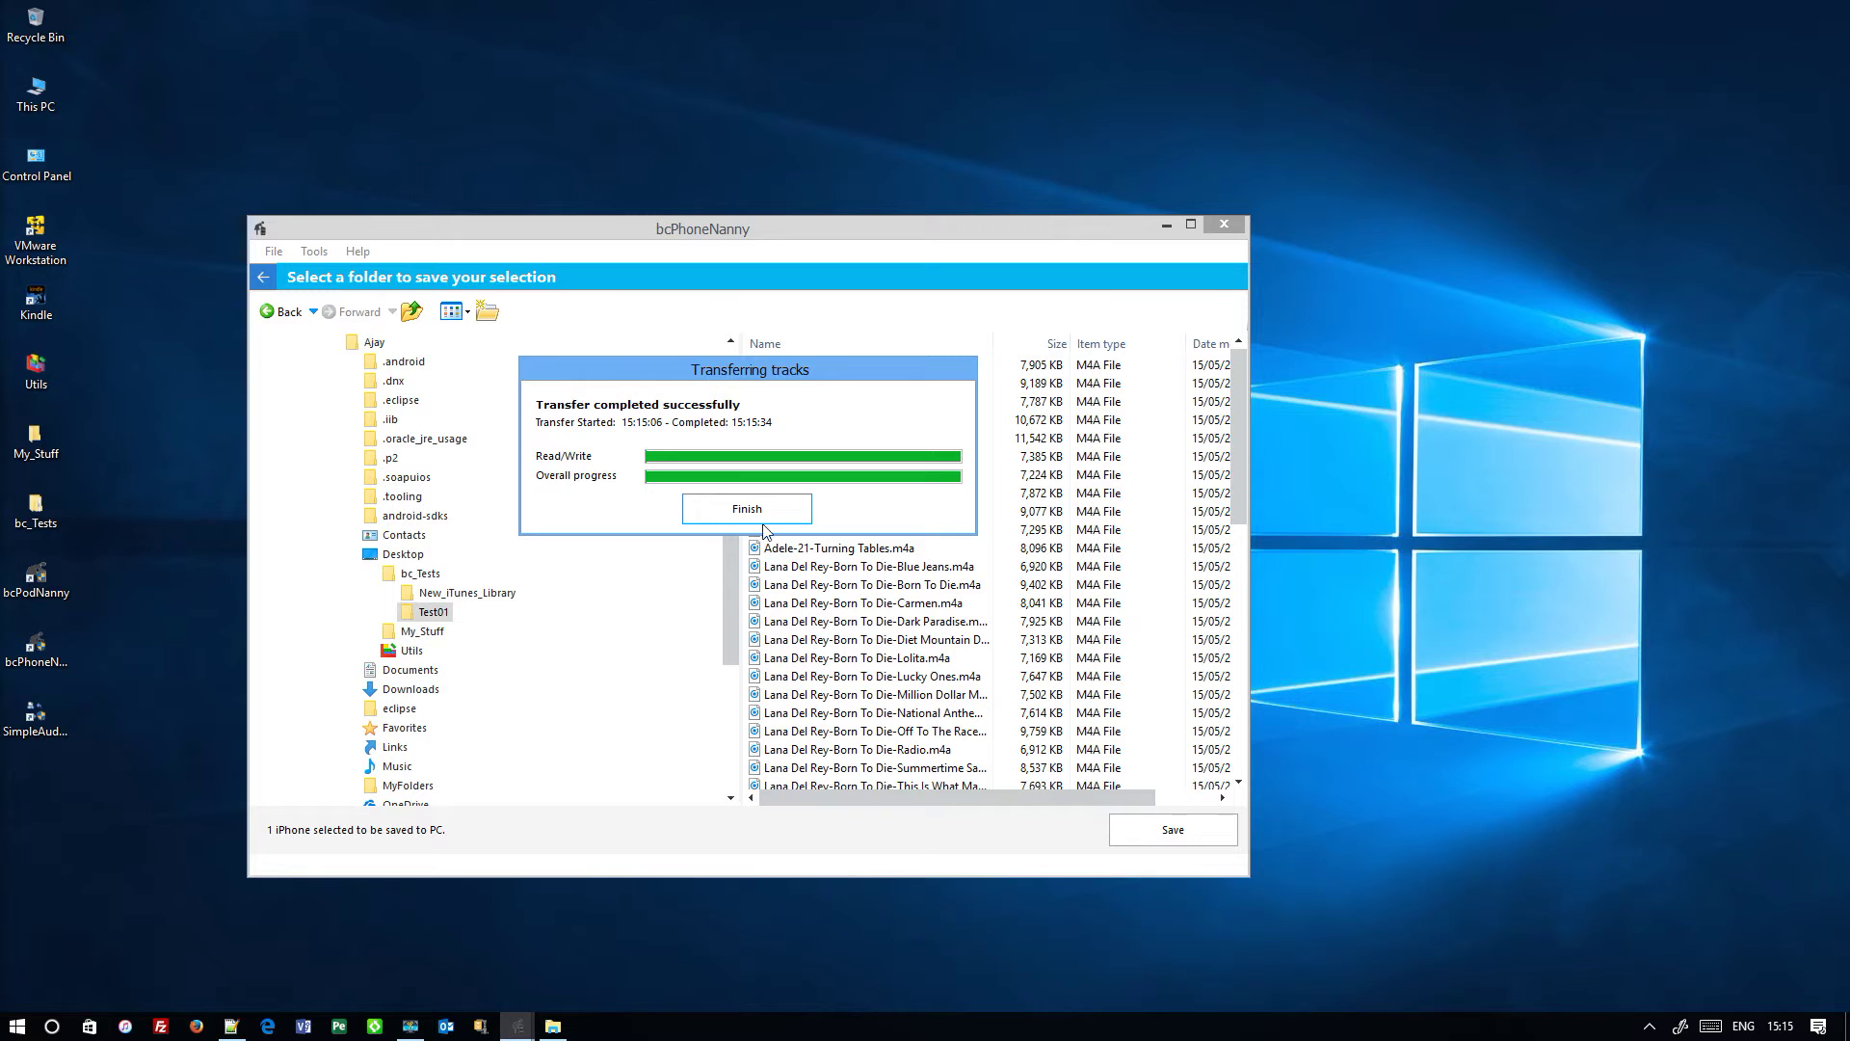
left_click(761, 513)
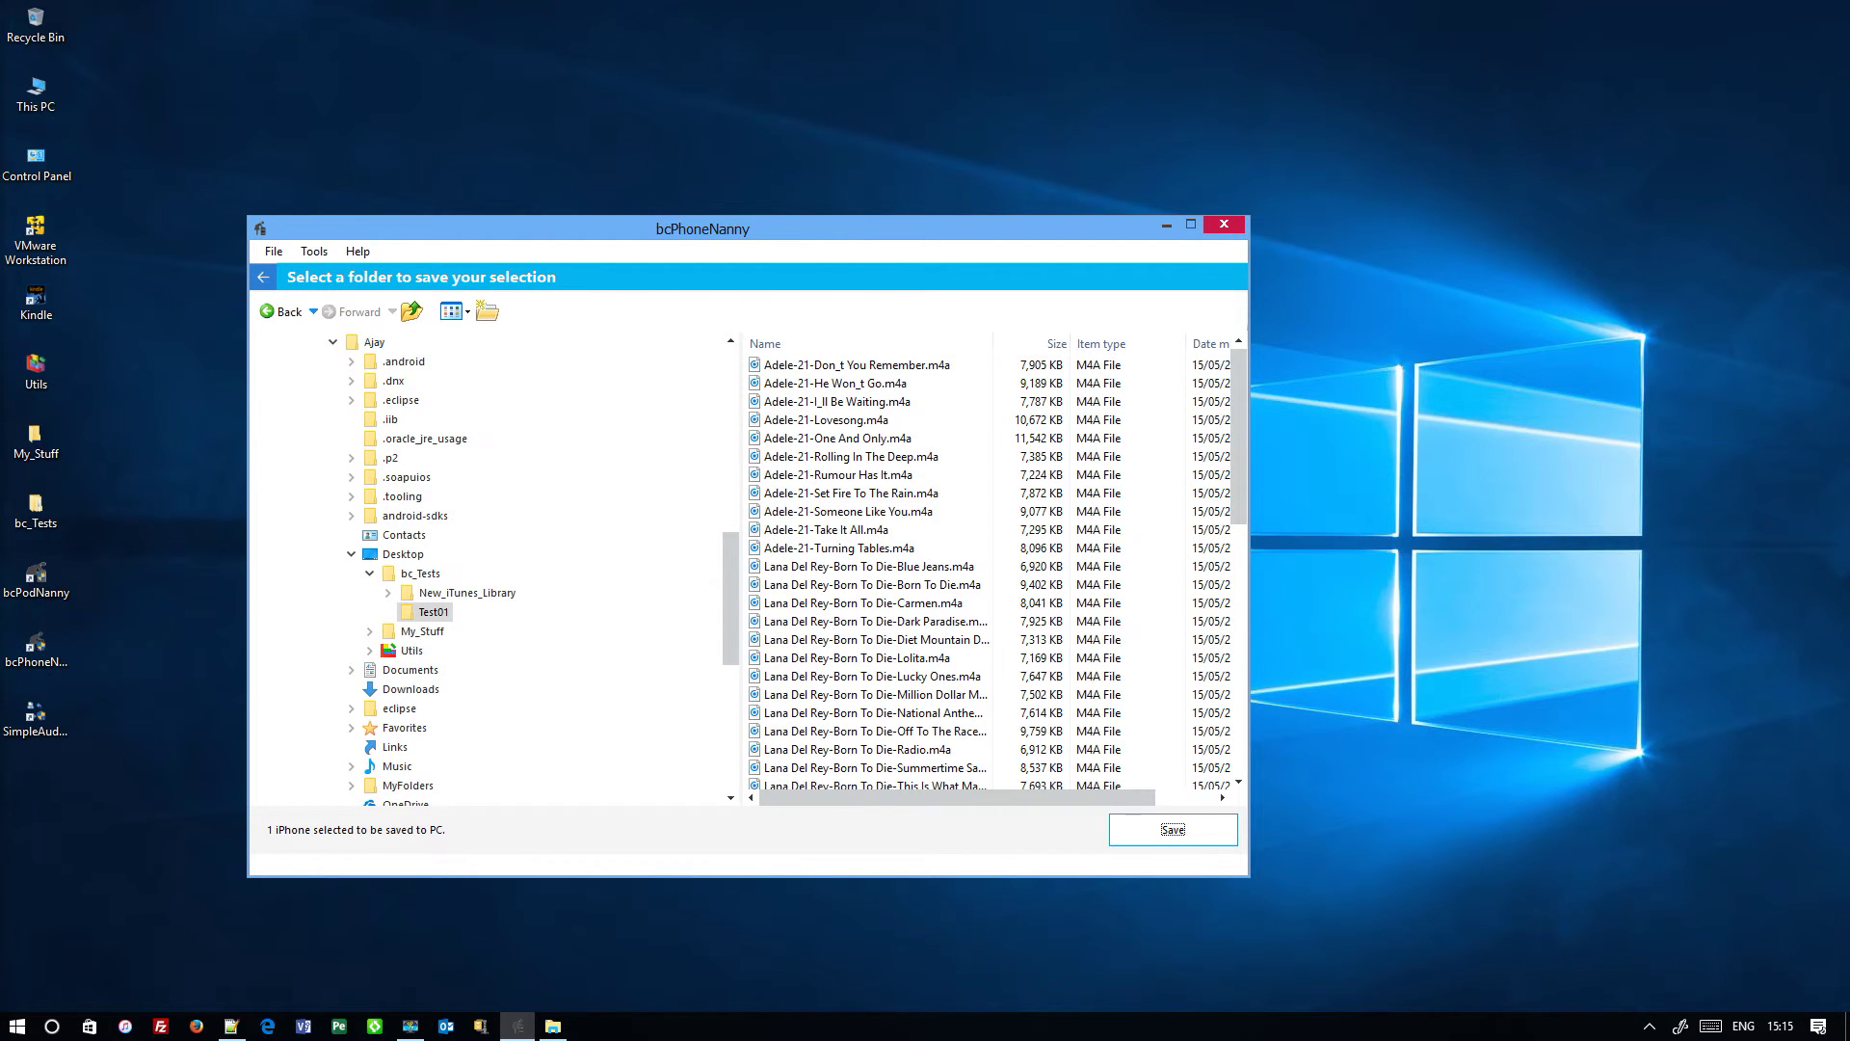
left_click(263, 277)
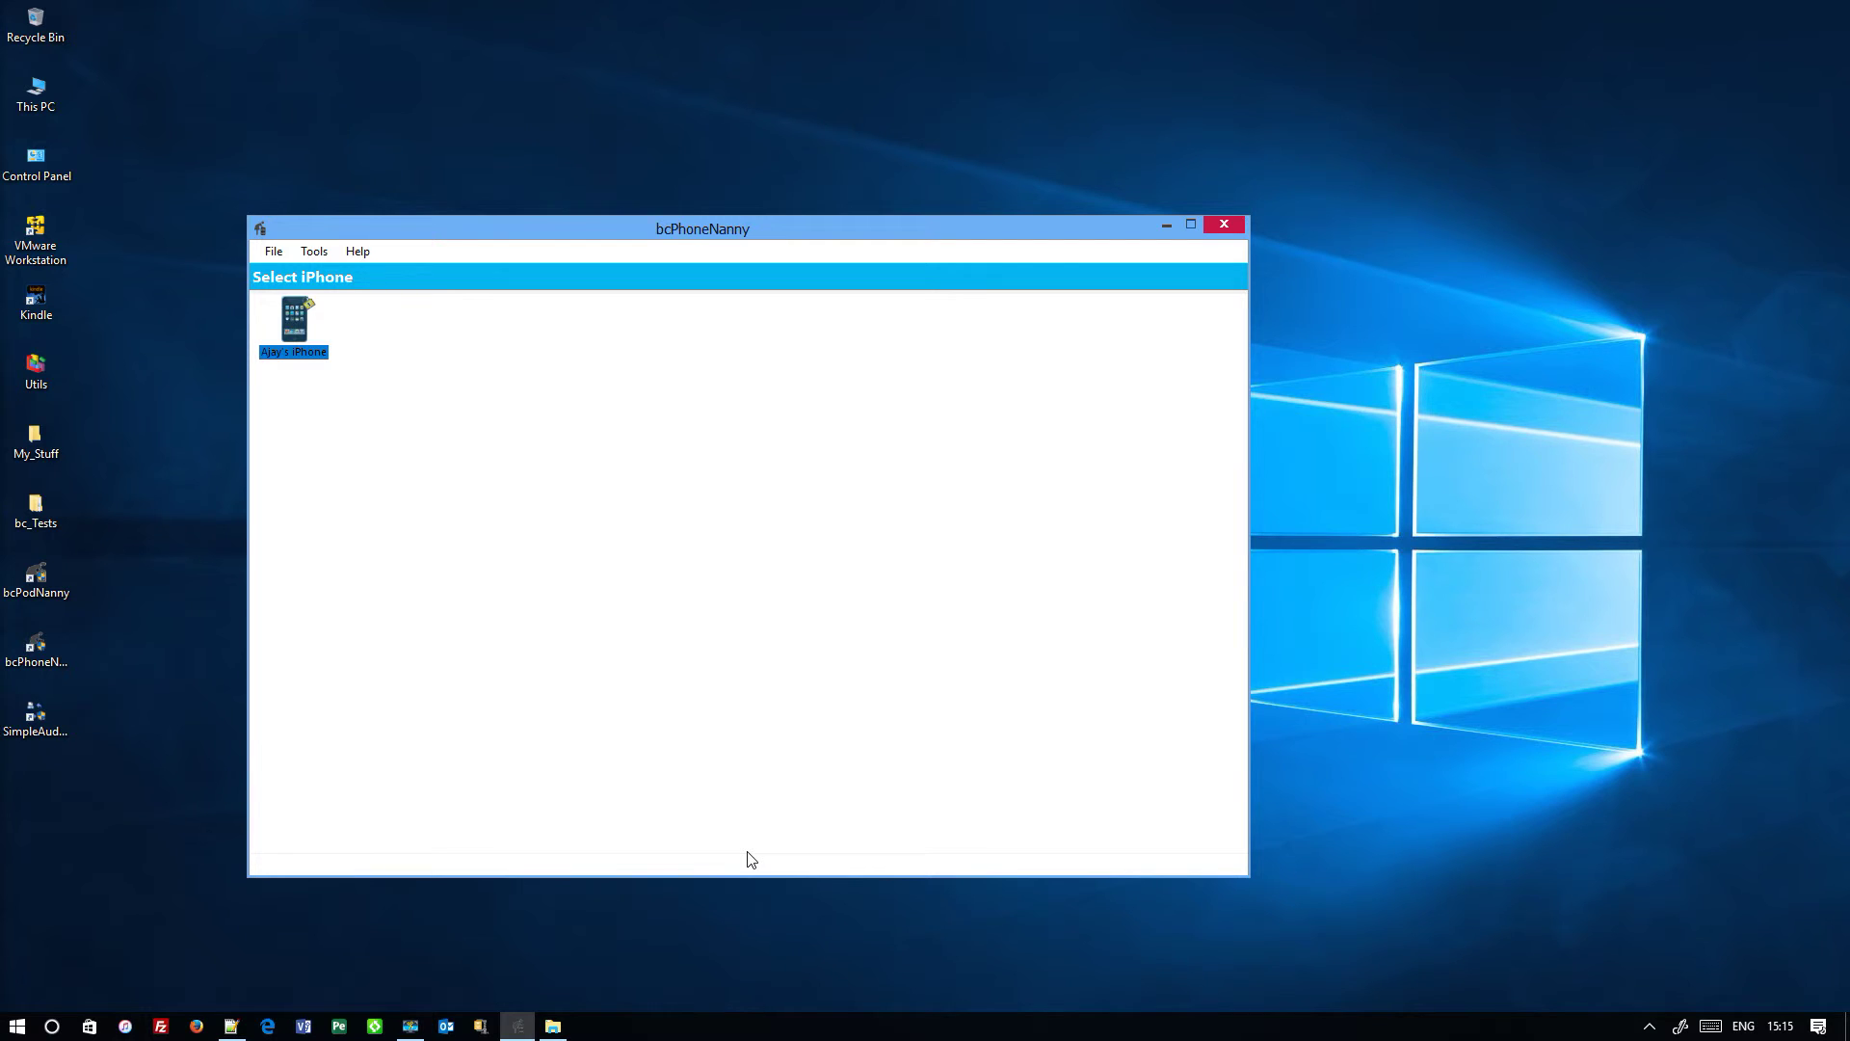
- Examine the saved tracks in the Test01 folder in File Explorer with a widened Name column, and close the window
left_click(555, 1027)
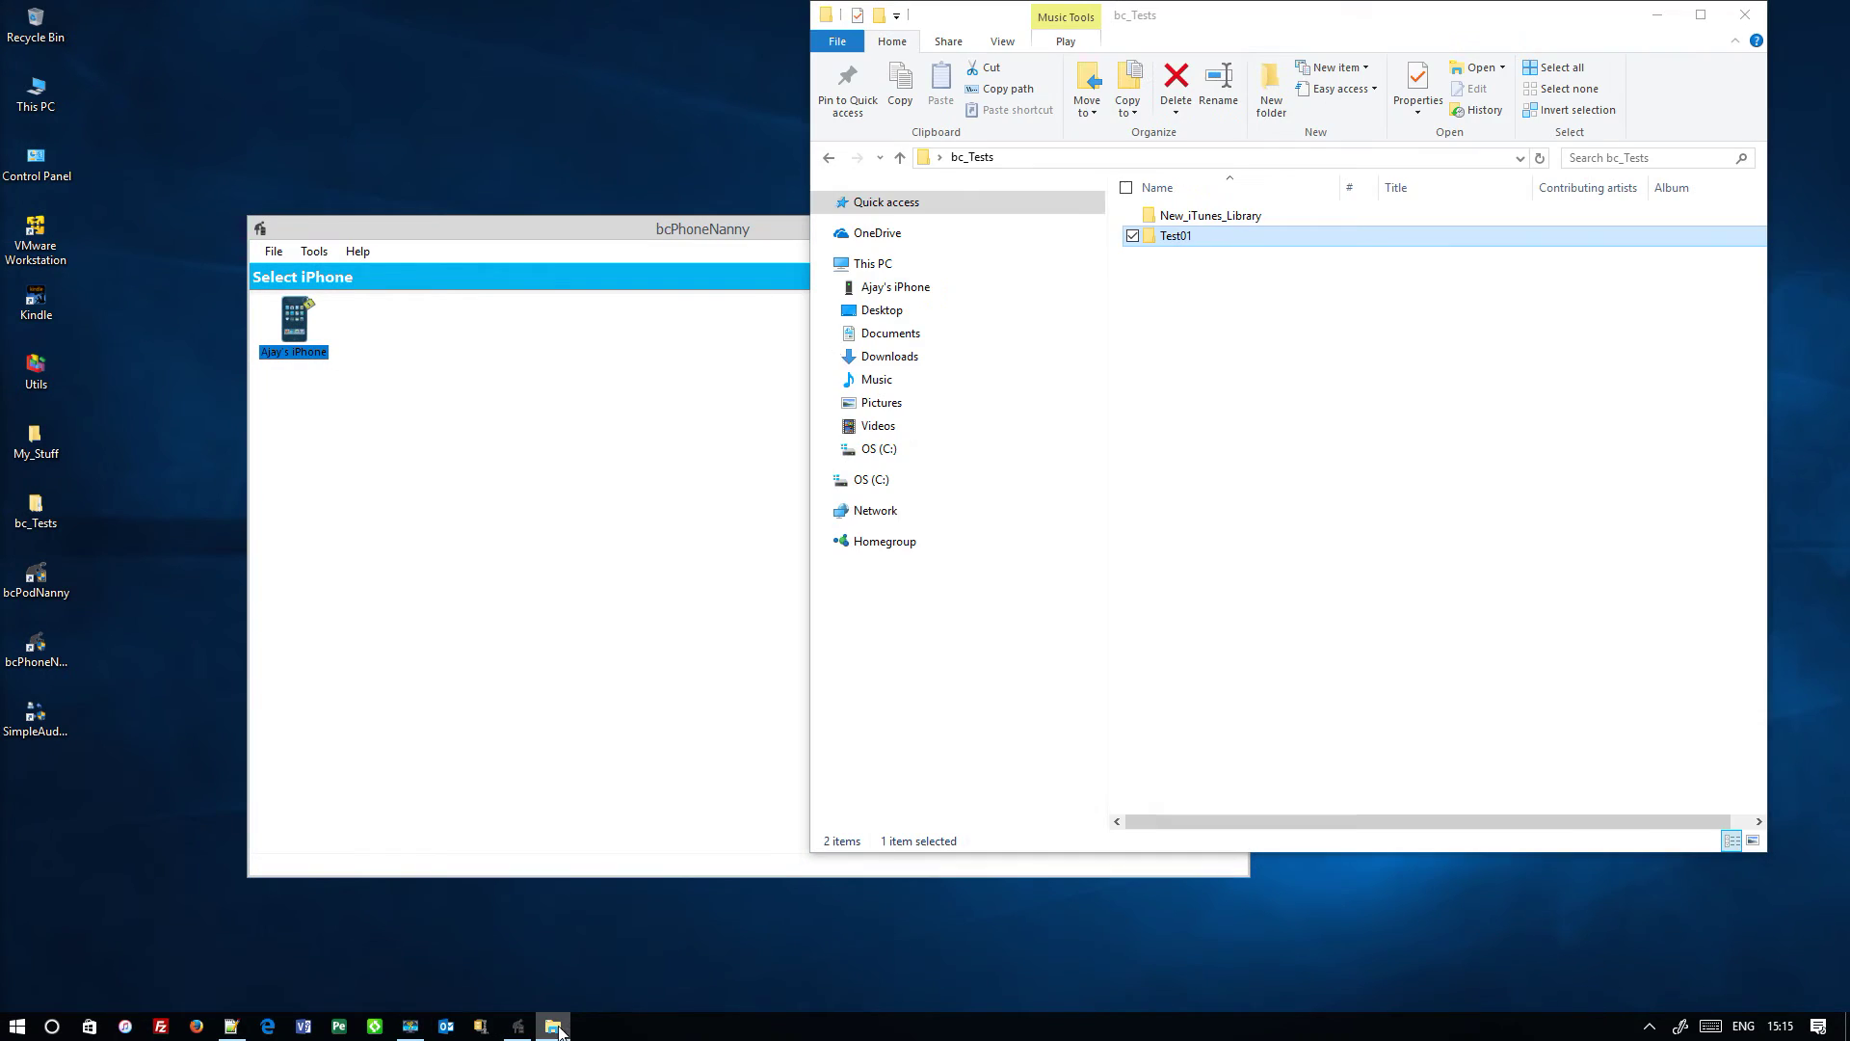
double_click(1170, 237)
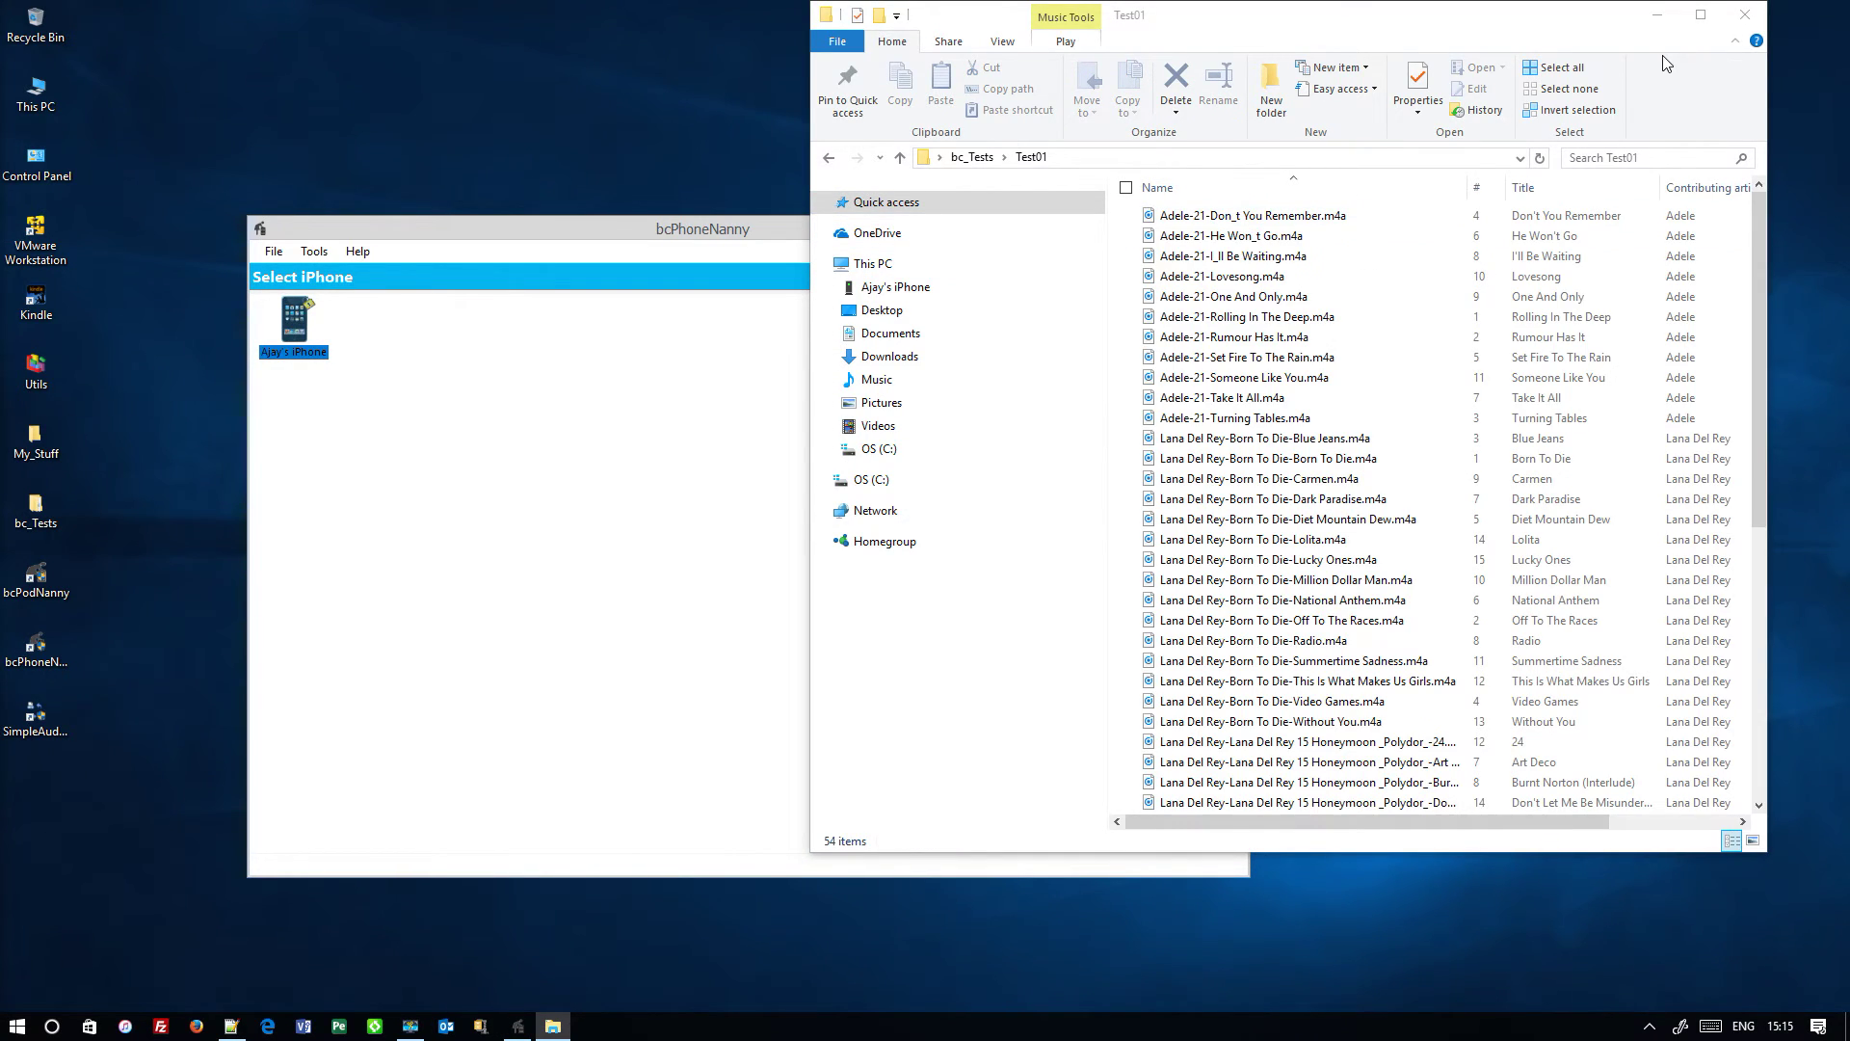
left_click(1700, 14)
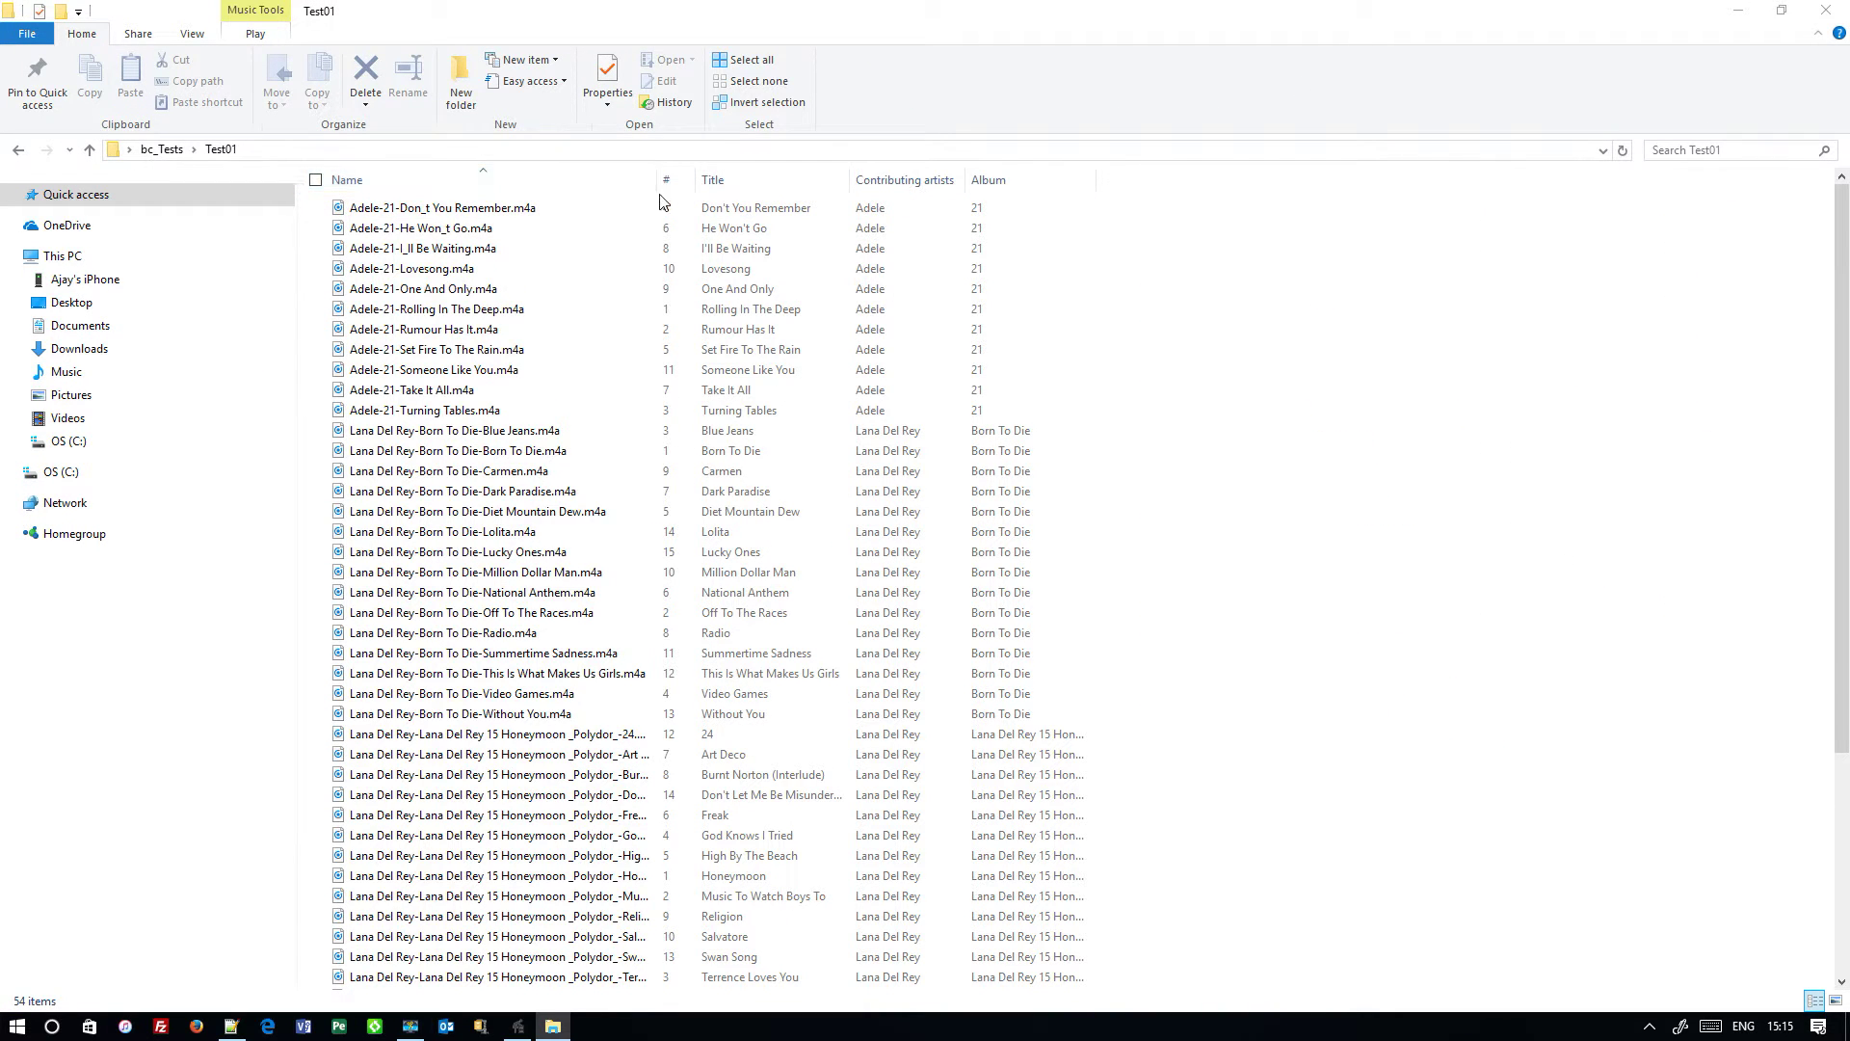
left_click_drag(659, 185, 920, 193)
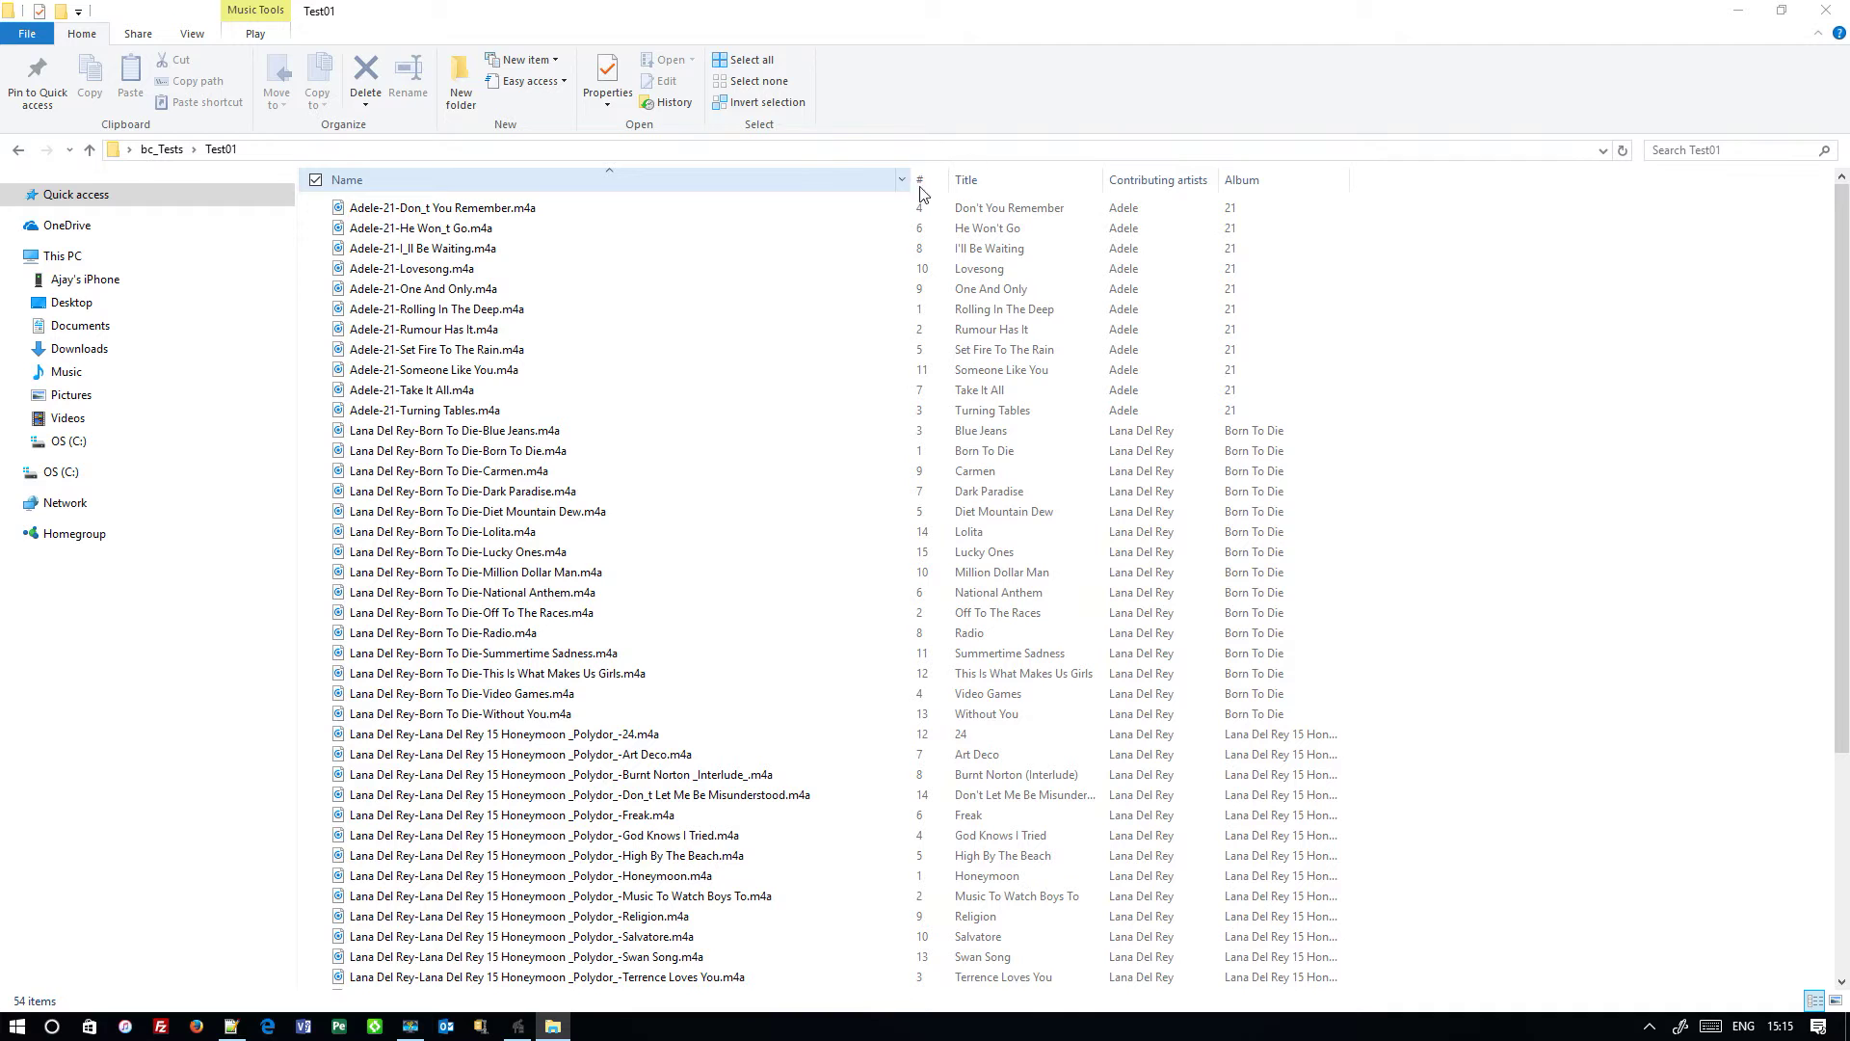
left_click(1826, 11)
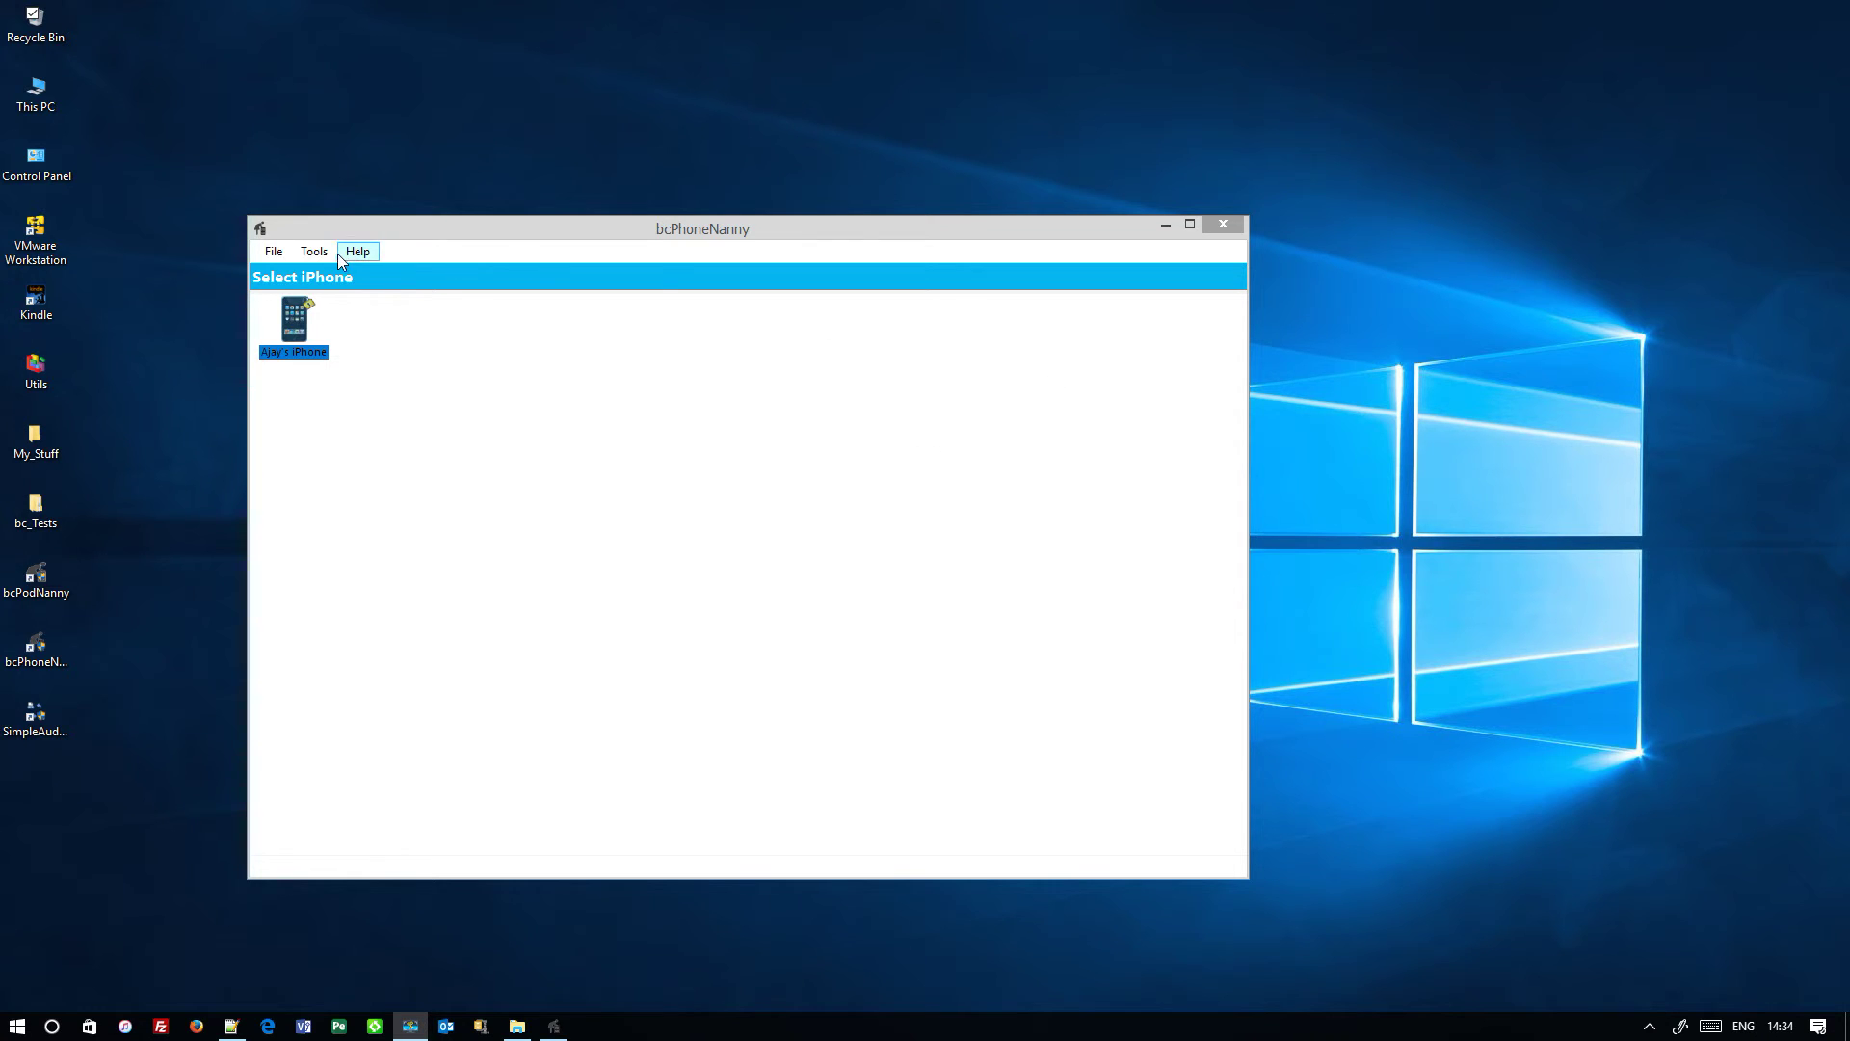
- Build a new iTunes library from the iPhone in the New_iTunes_Library folder inside bc_Tests
left_click(315, 251)
left_click(363, 273)
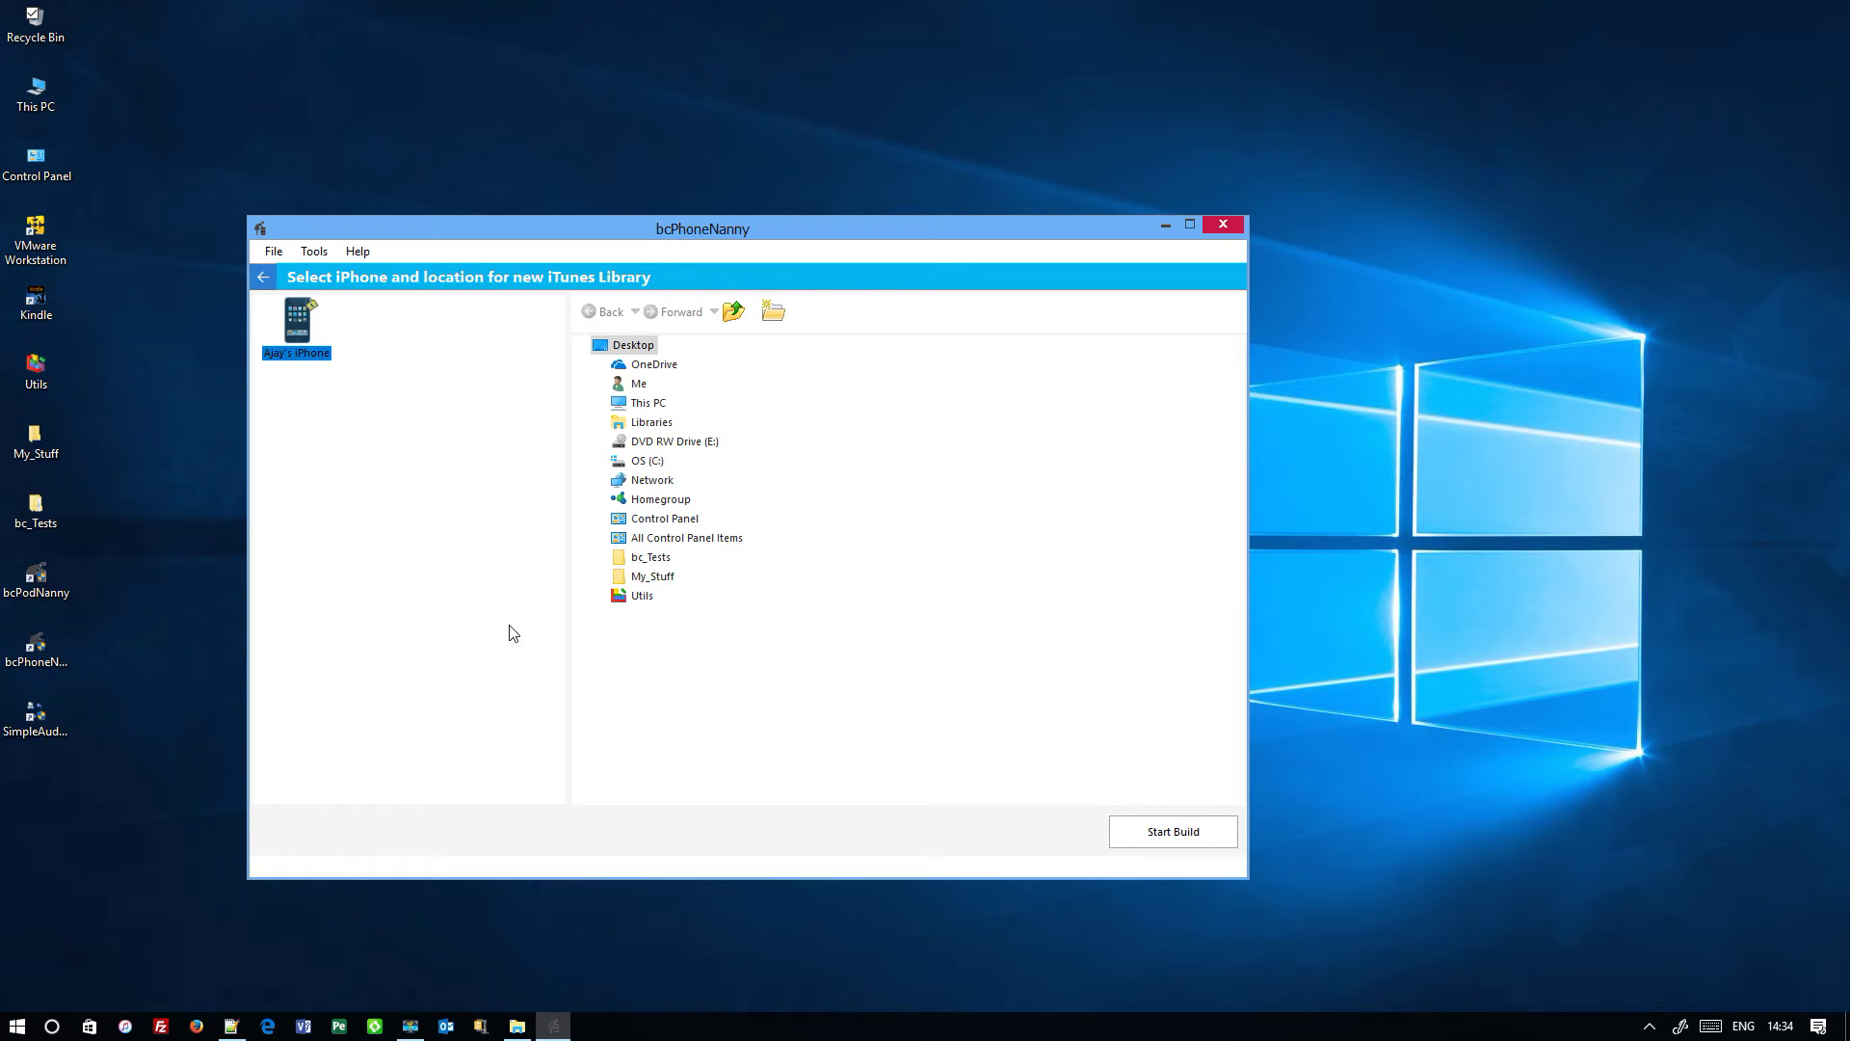
left_click(650, 559)
left_click(661, 578)
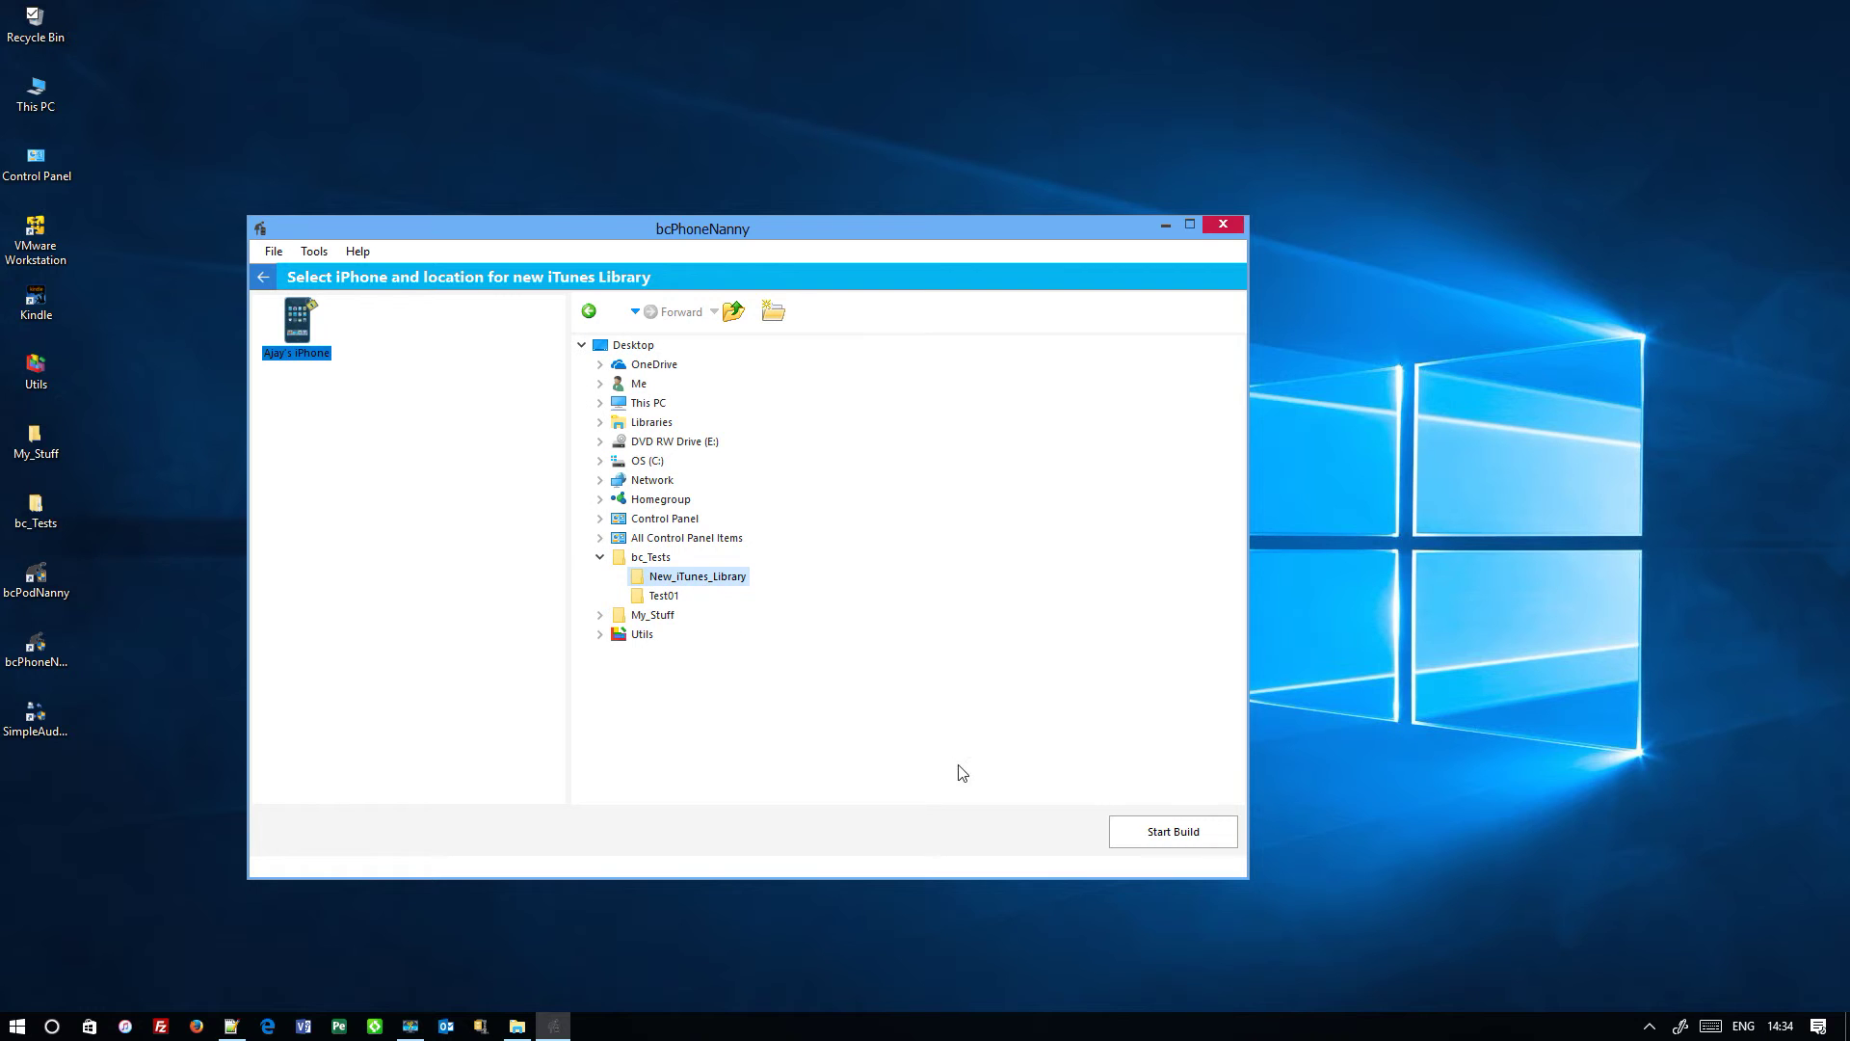
left_click(1160, 836)
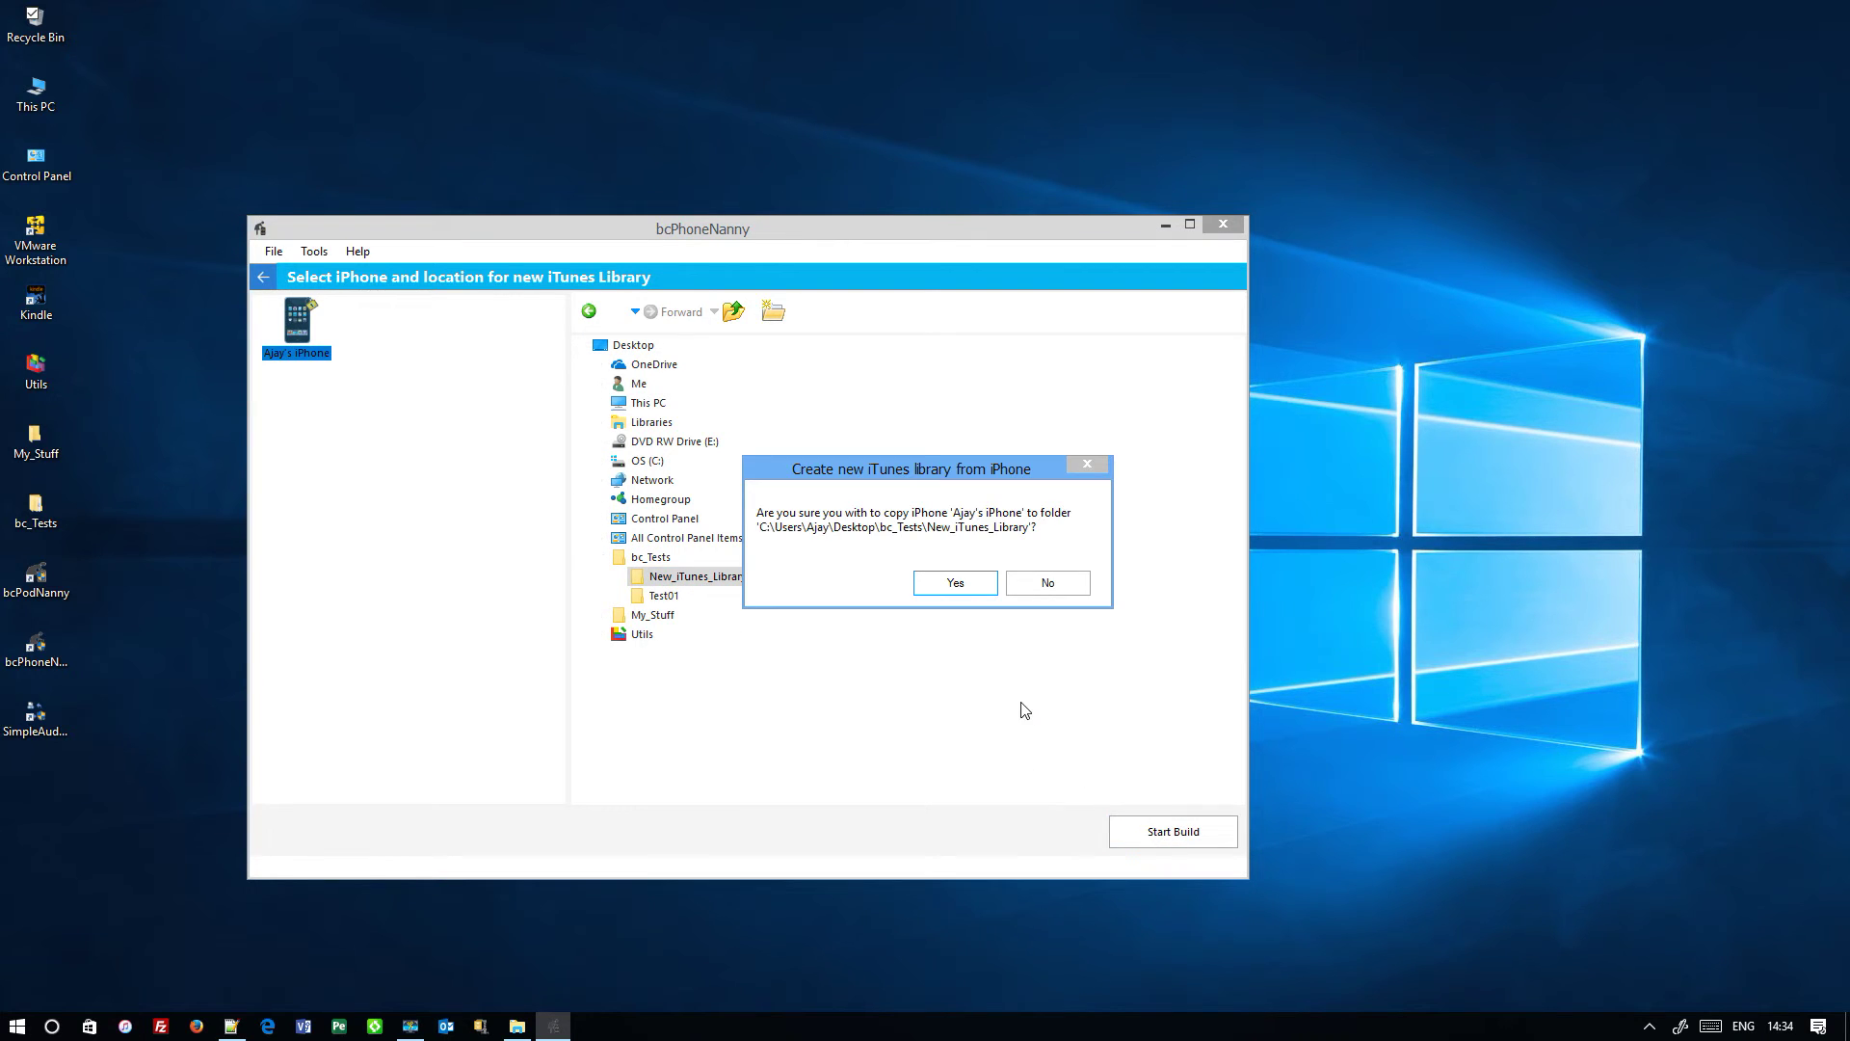
left_click(963, 583)
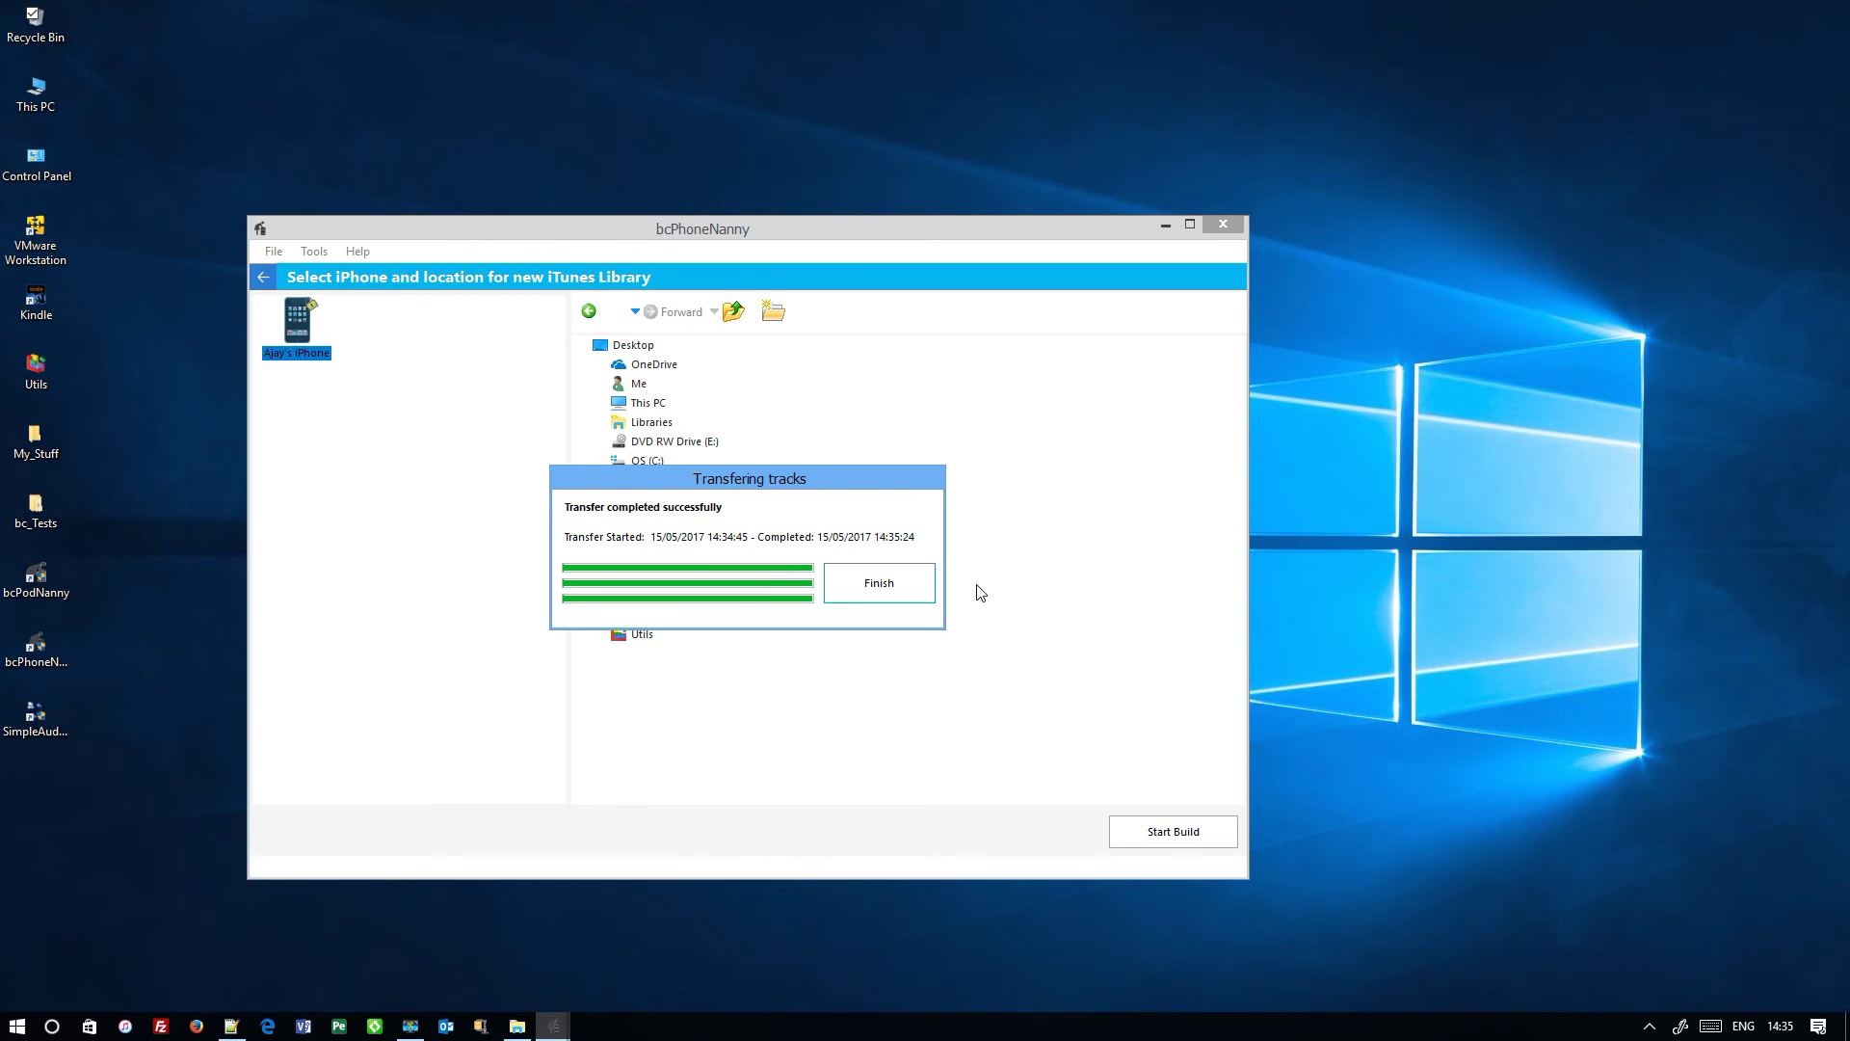
left_click(888, 590)
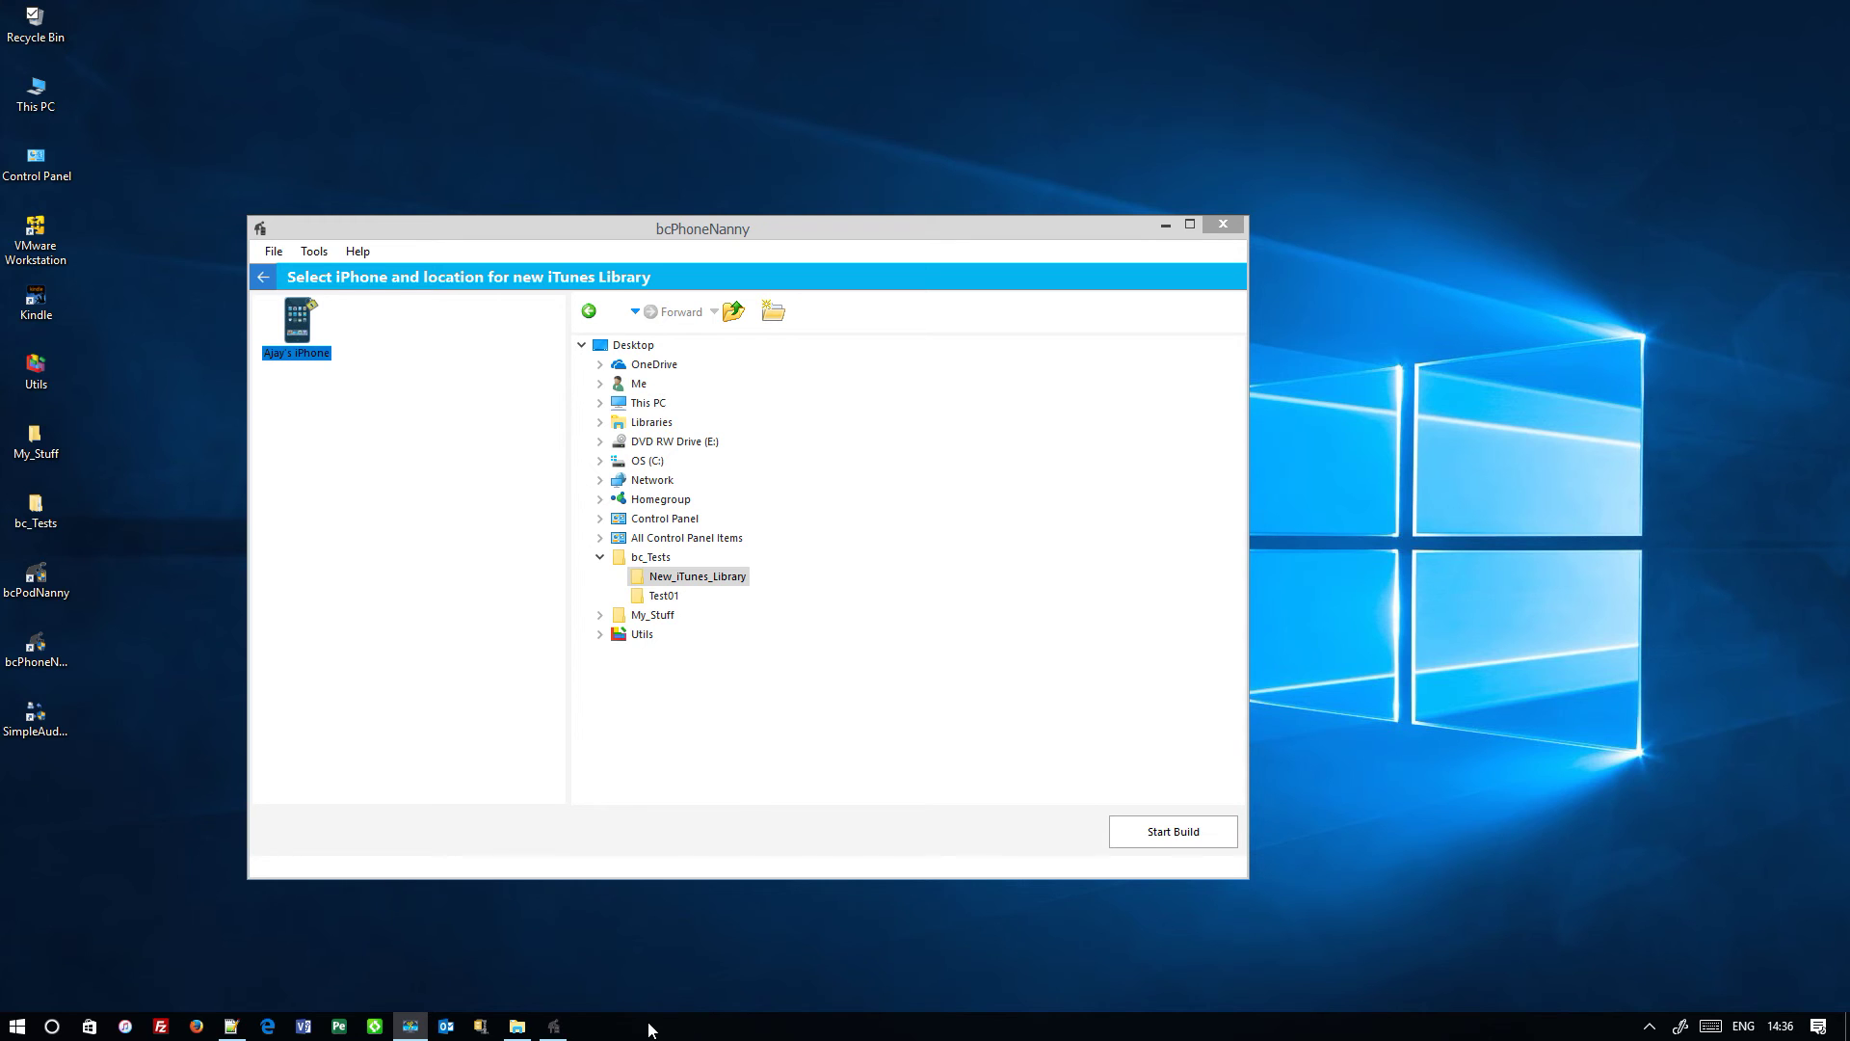
- Examine the generated iTunes library files in the iPhone's folder inside New_iTunes_Library in File Explorer, and close the window
left_click(518, 1028)
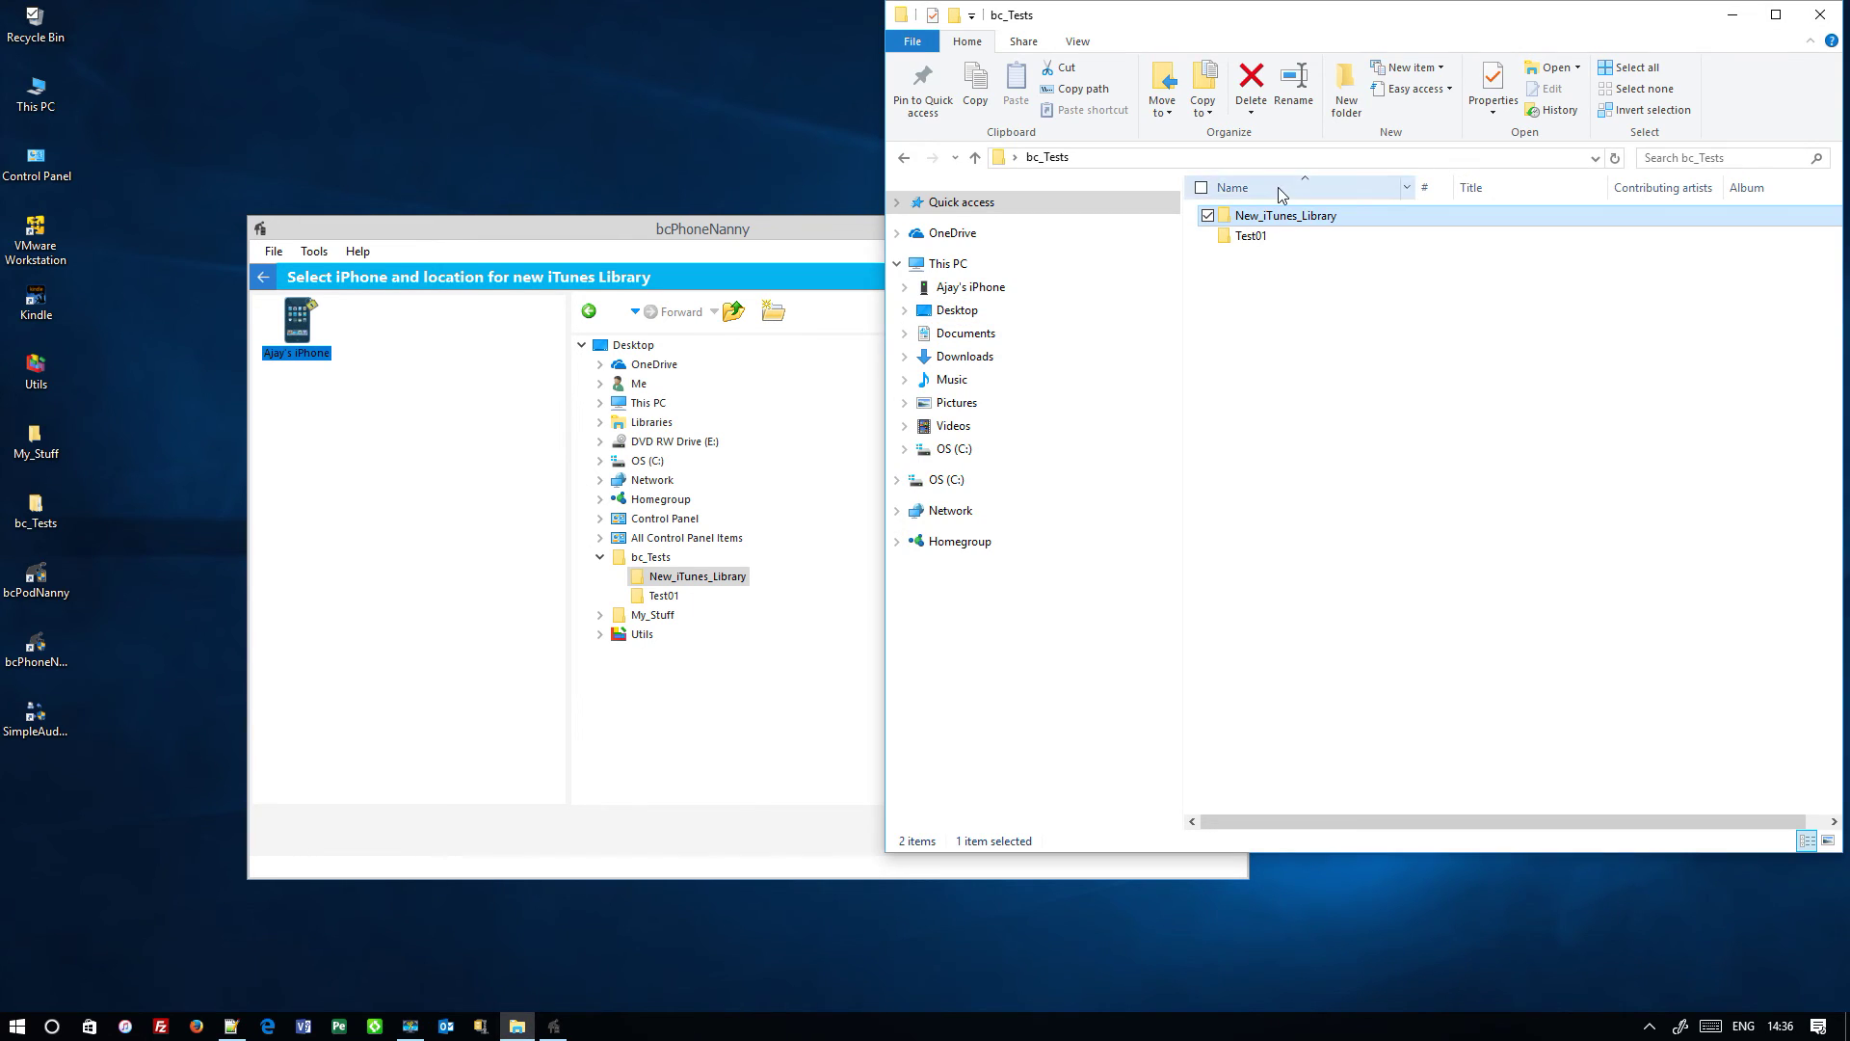
double_click(1282, 217)
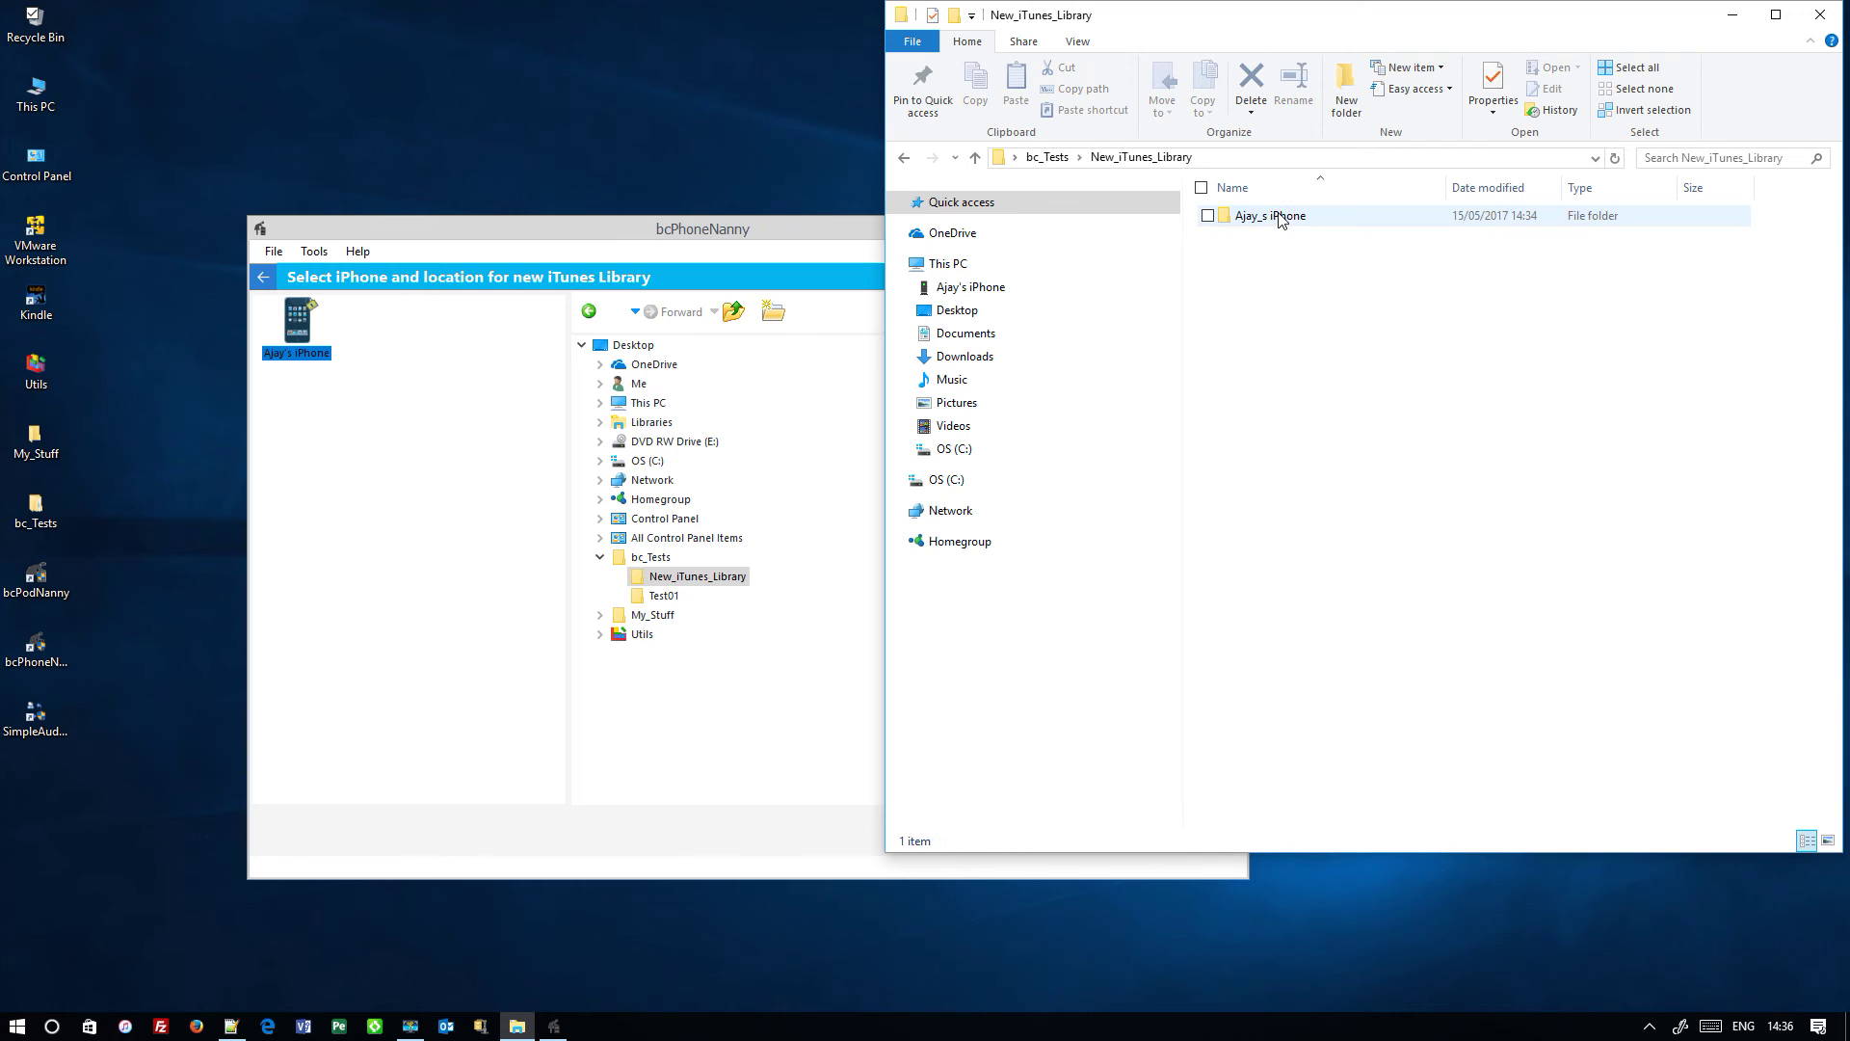
double_click(1247, 222)
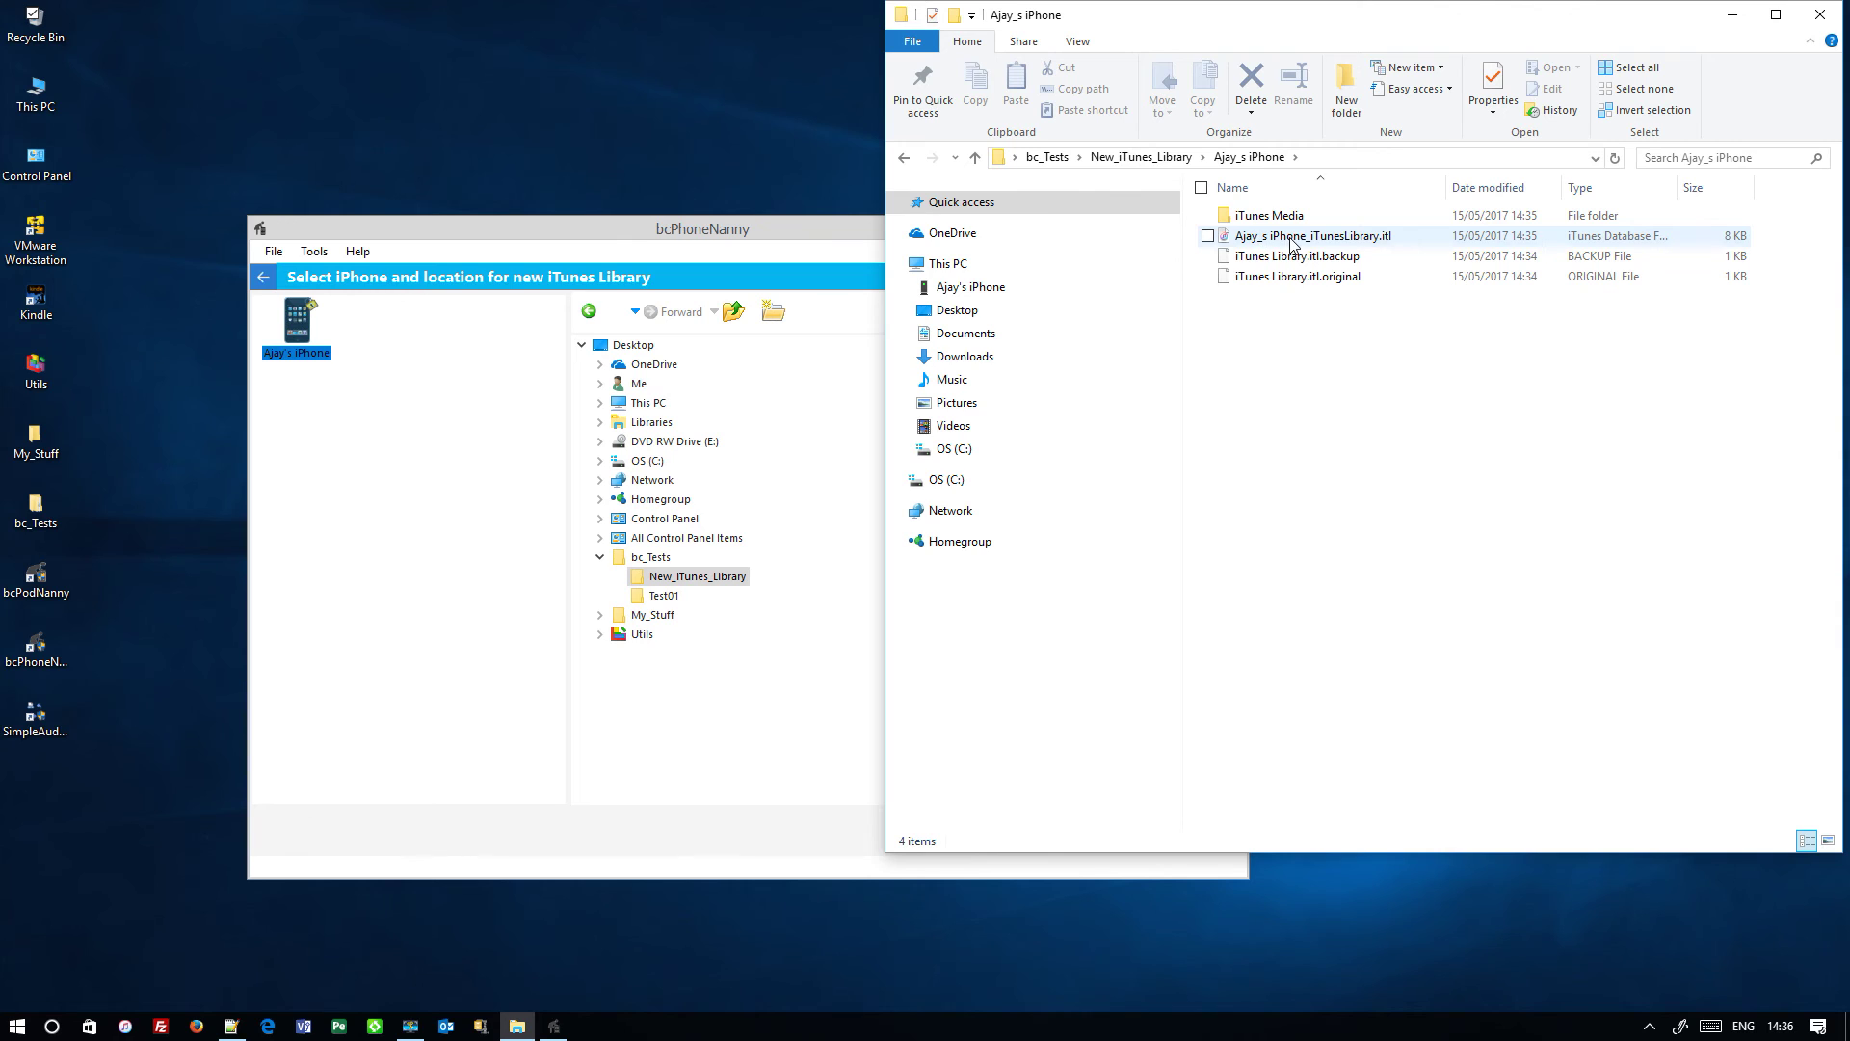
left_click(1294, 243)
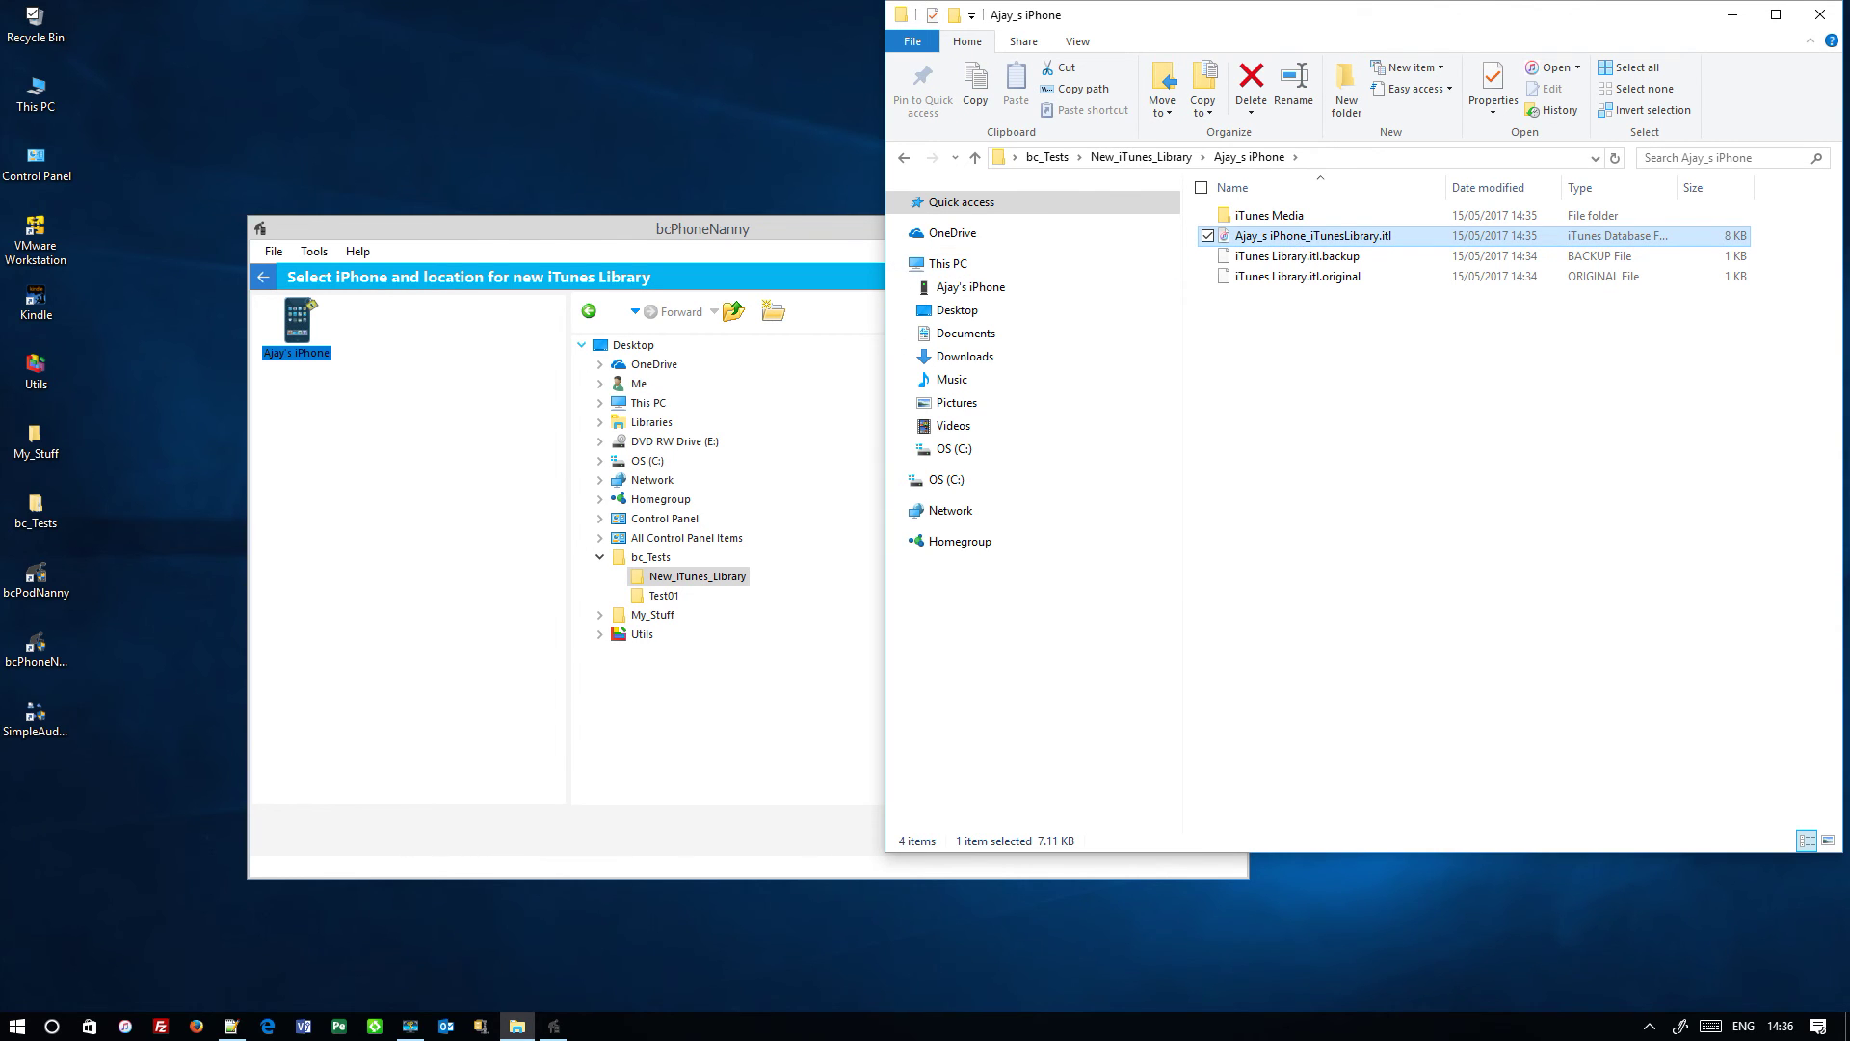
left_click(1821, 15)
- Return to the iPhone selection, and launch iTunes with its Choose iTunes Library prompt, closing it without choosing a library
left_click(263, 280)
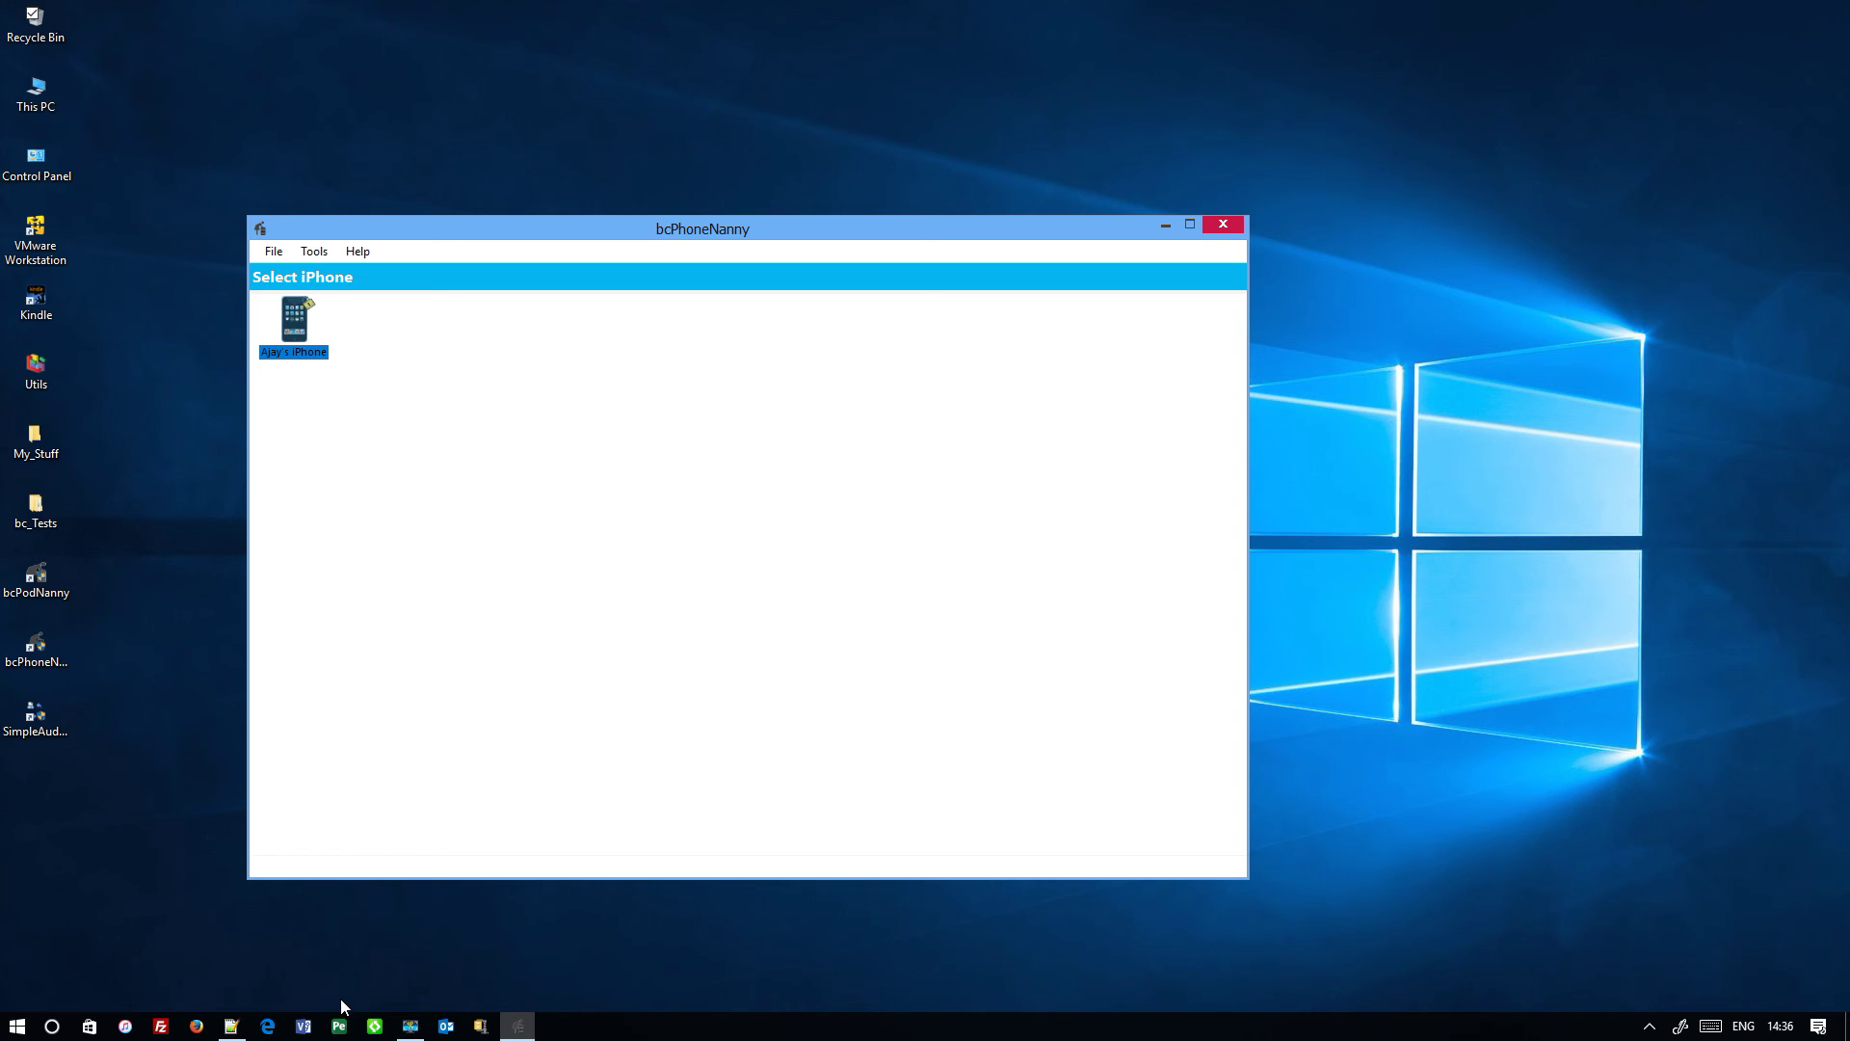
left_click(125, 1027)
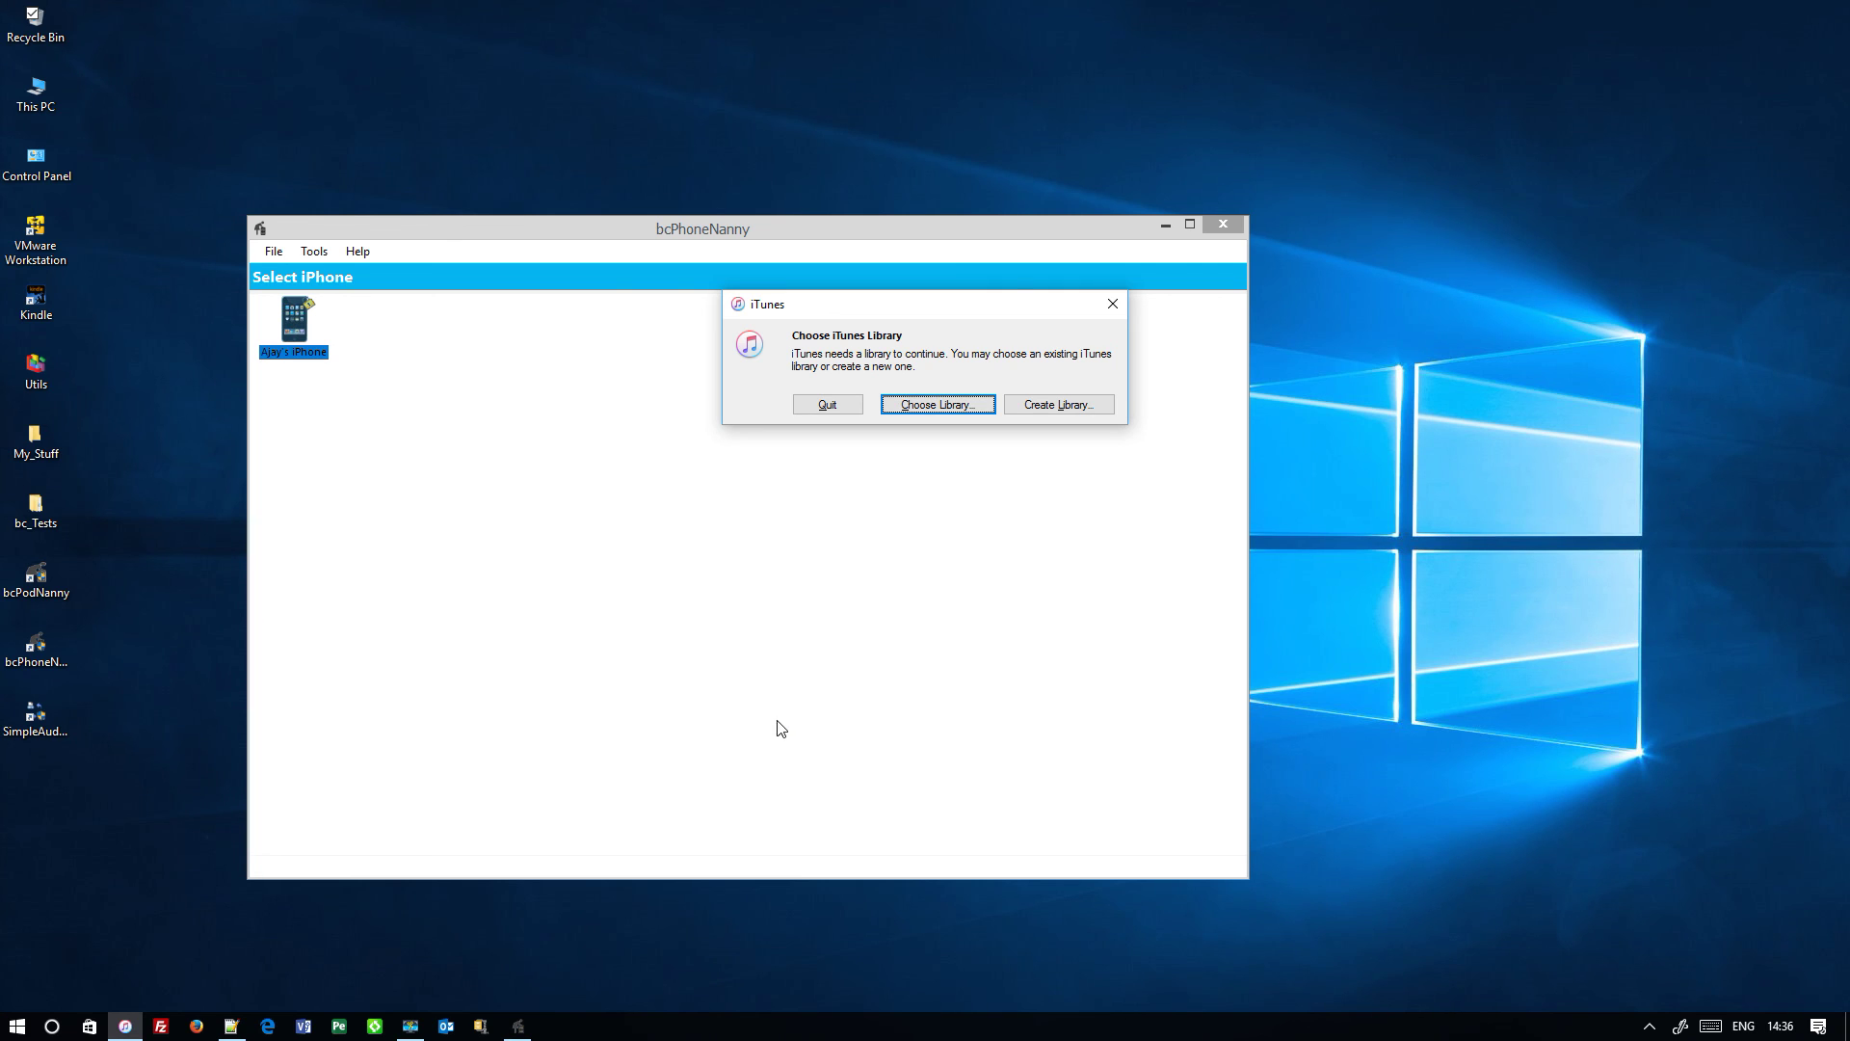
left_click(1113, 304)
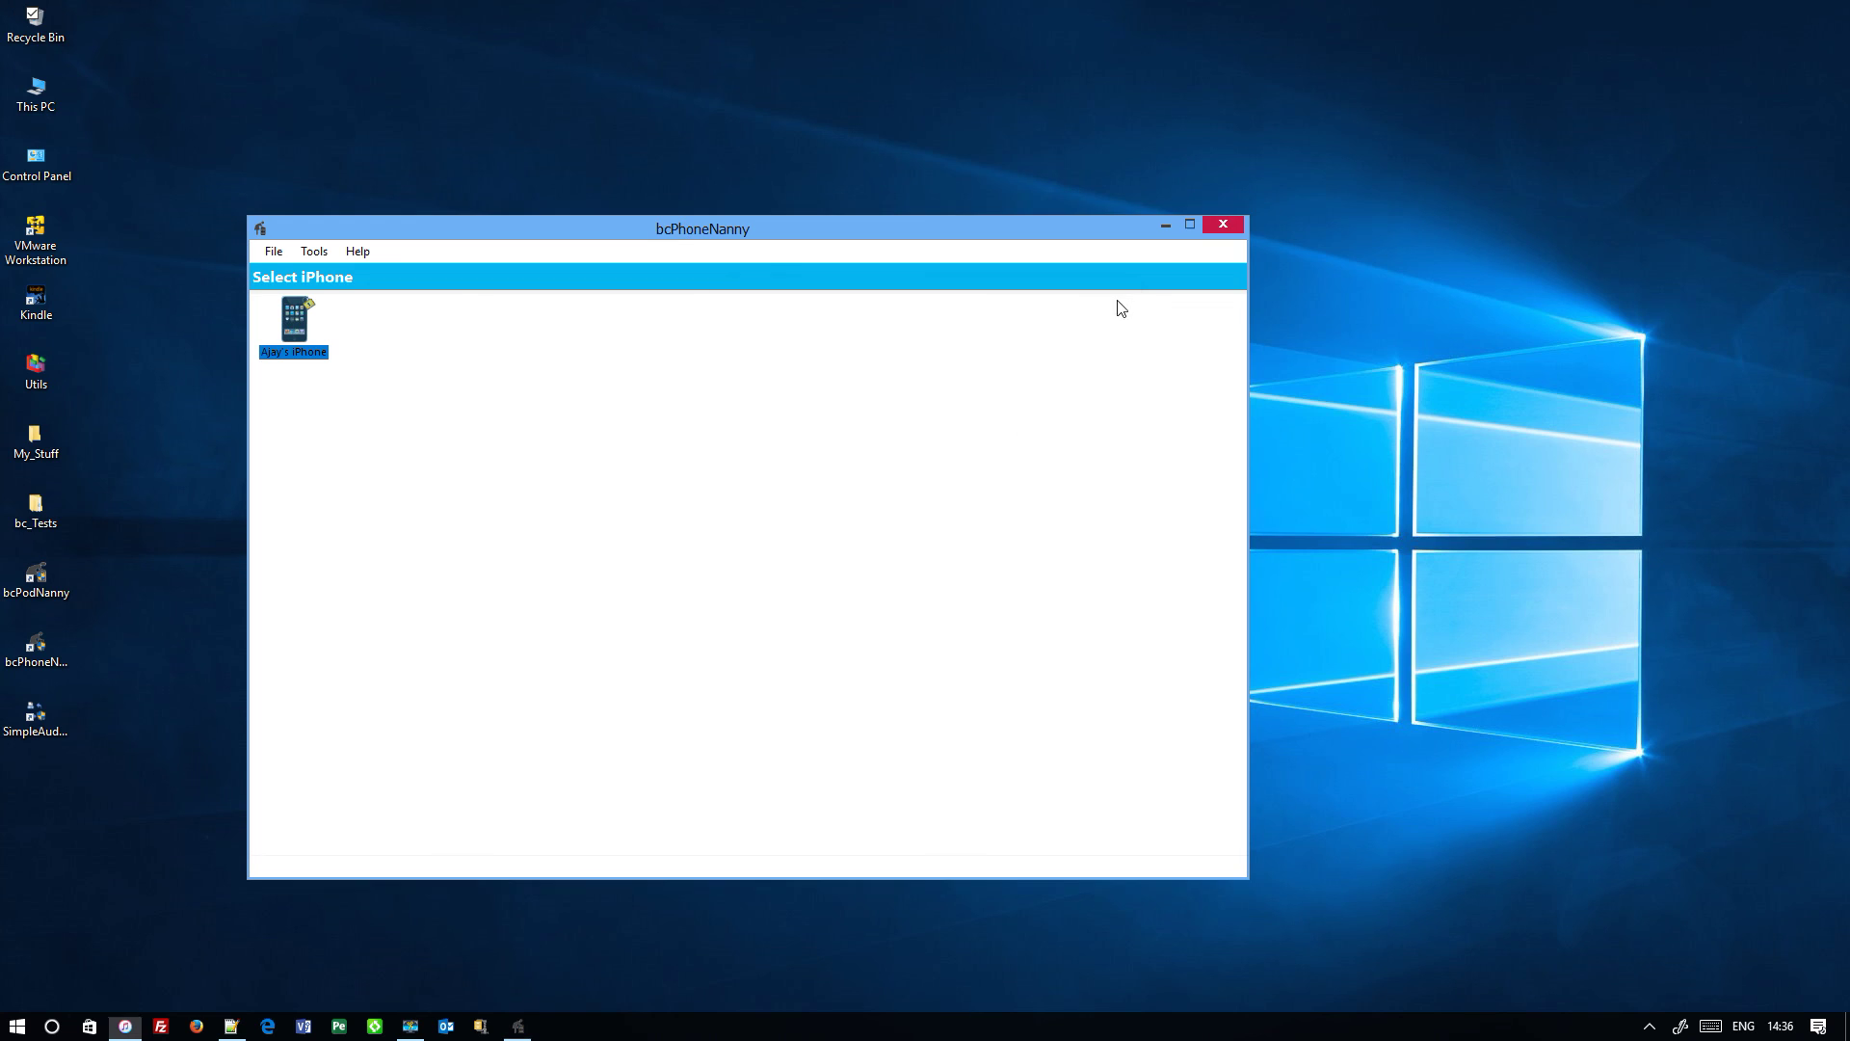
- Review the How To Use instructions on creating an iTunes library from an iPhone in the maximized bcPhoneNanny help, and close it
left_click(360, 252)
left_click(376, 273)
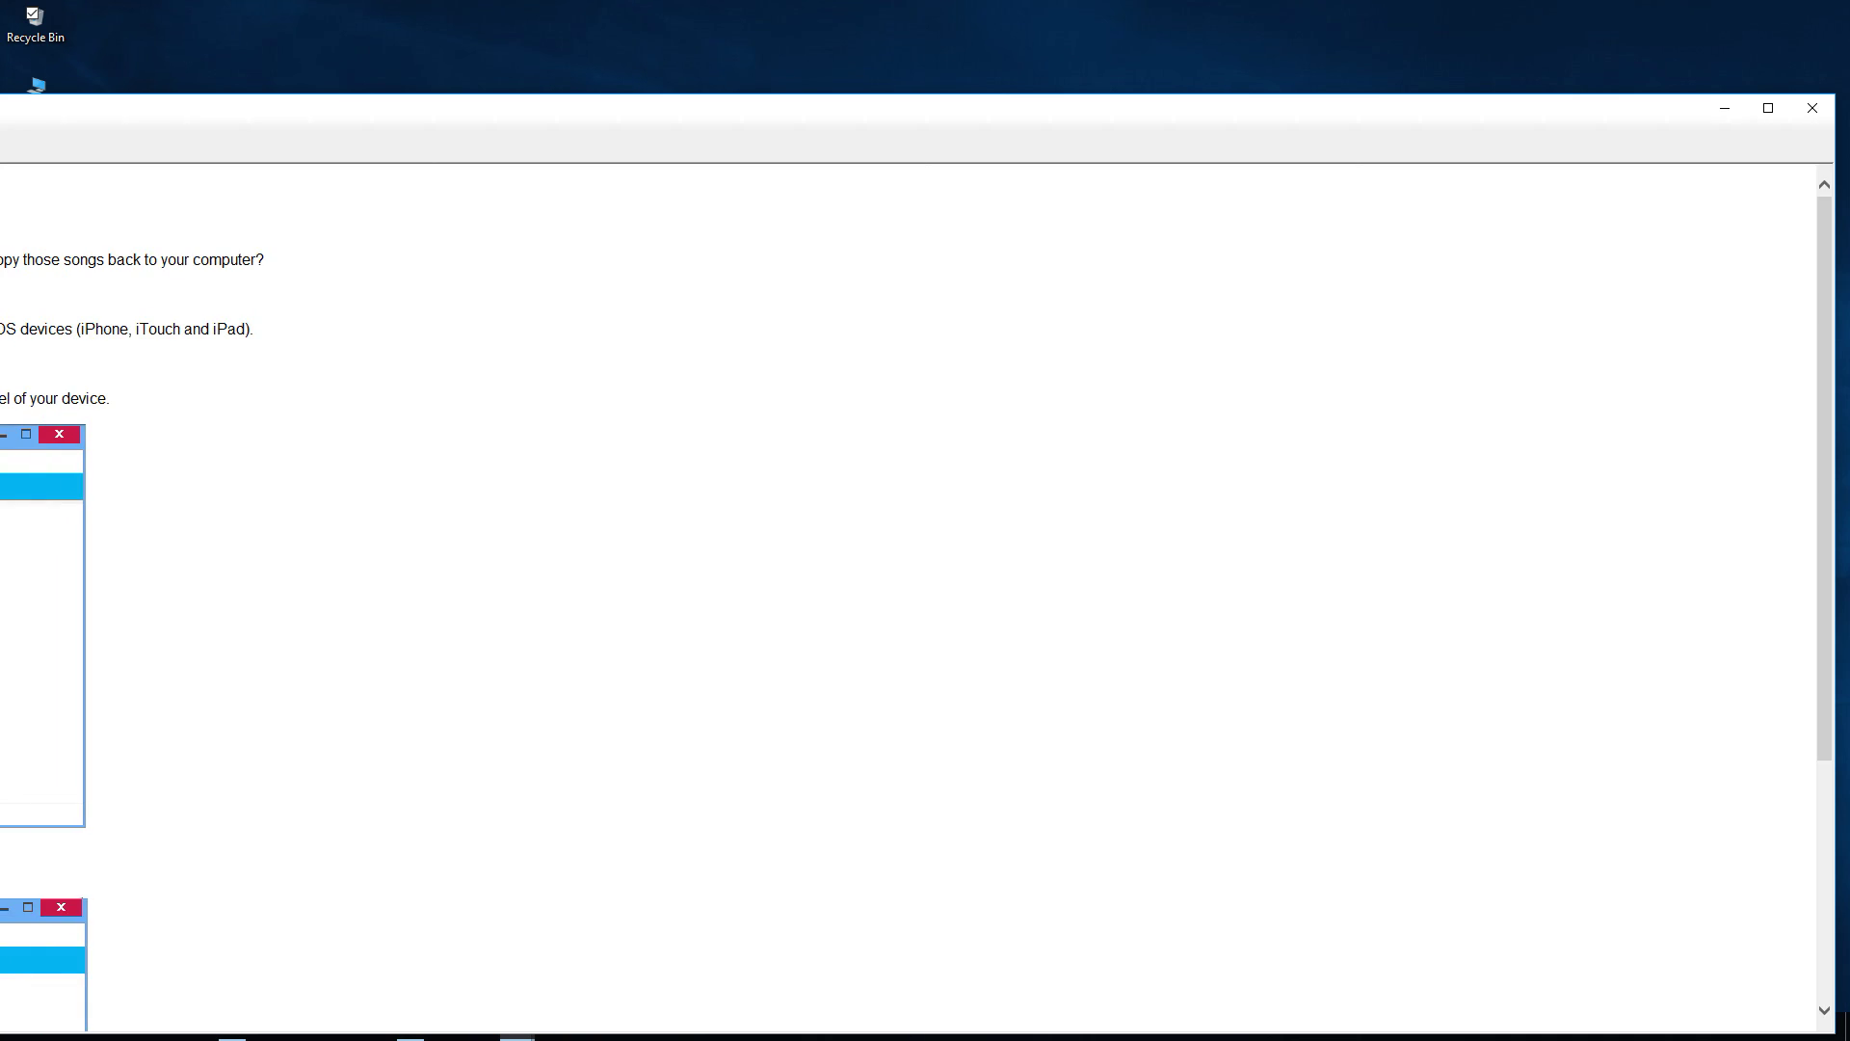
left_click(1772, 111)
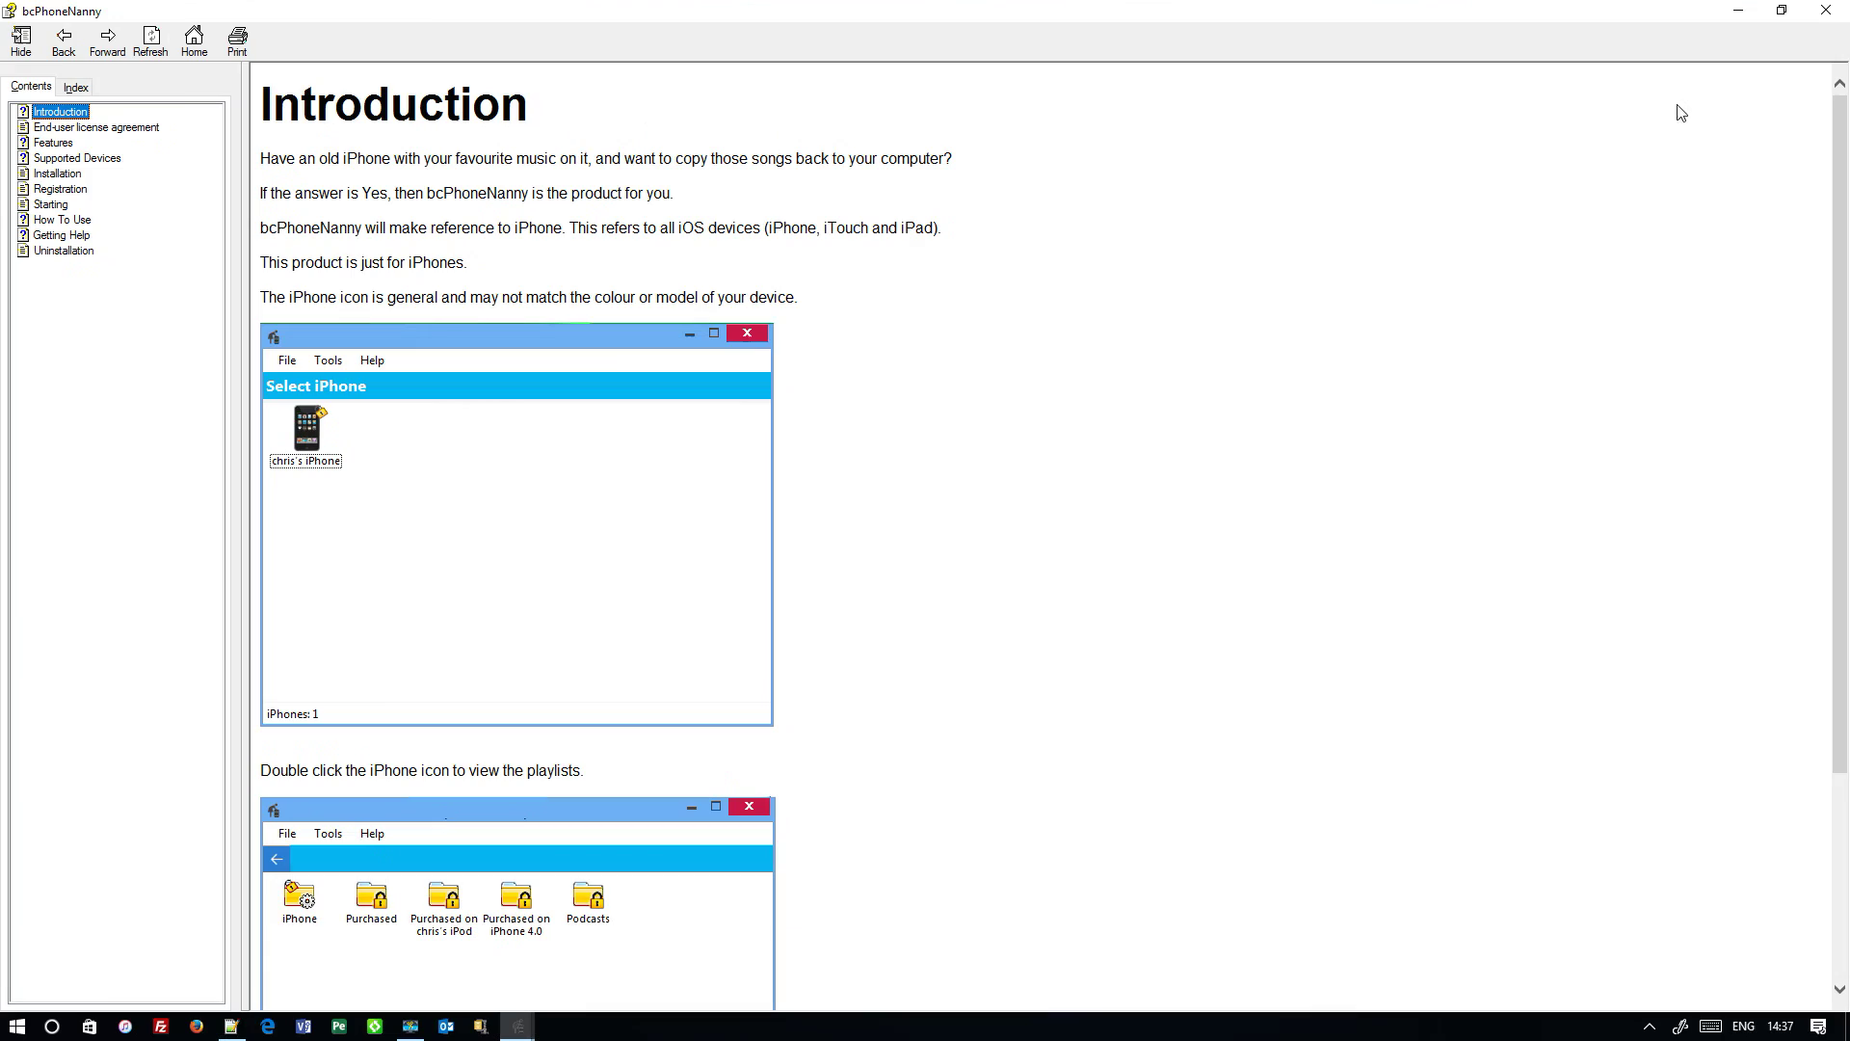
left_click(64, 220)
scroll(602, 289, "down", 8)
scroll(608, 302, "down", 4)
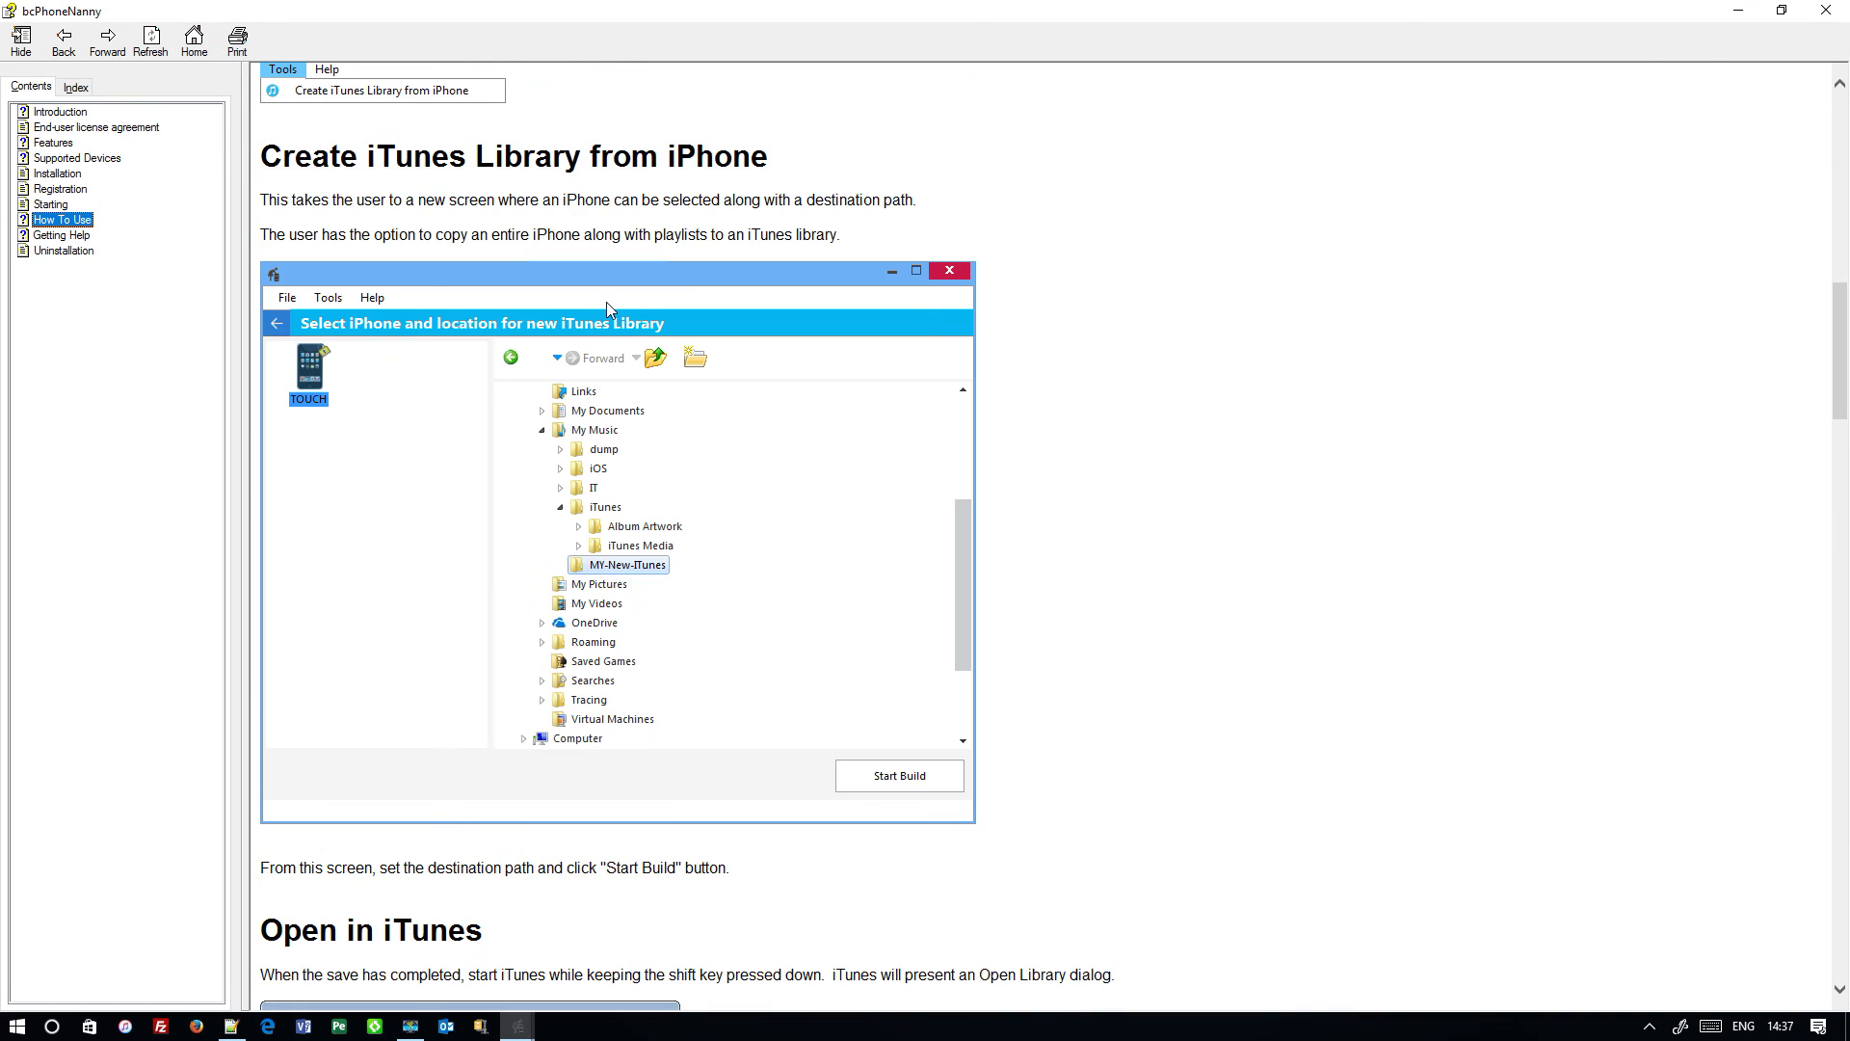
scroll(607, 299, "up", 1)
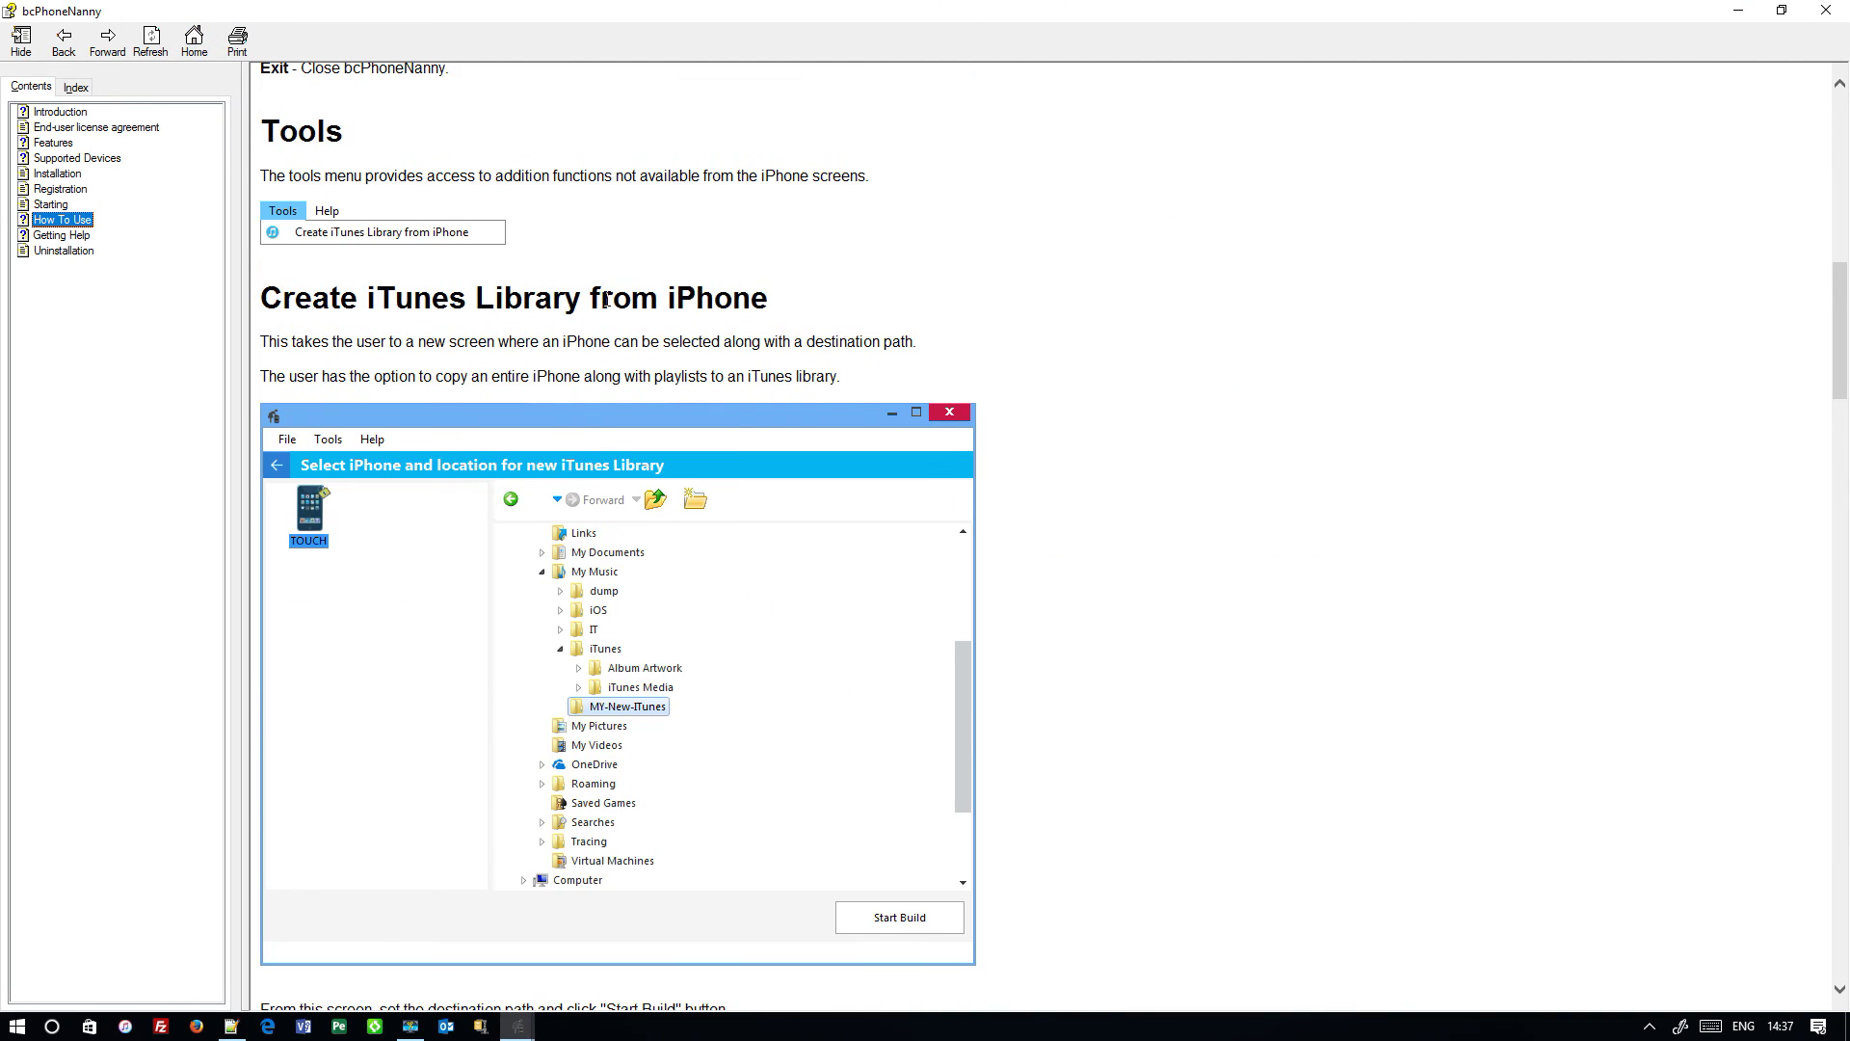
left_click(1826, 12)
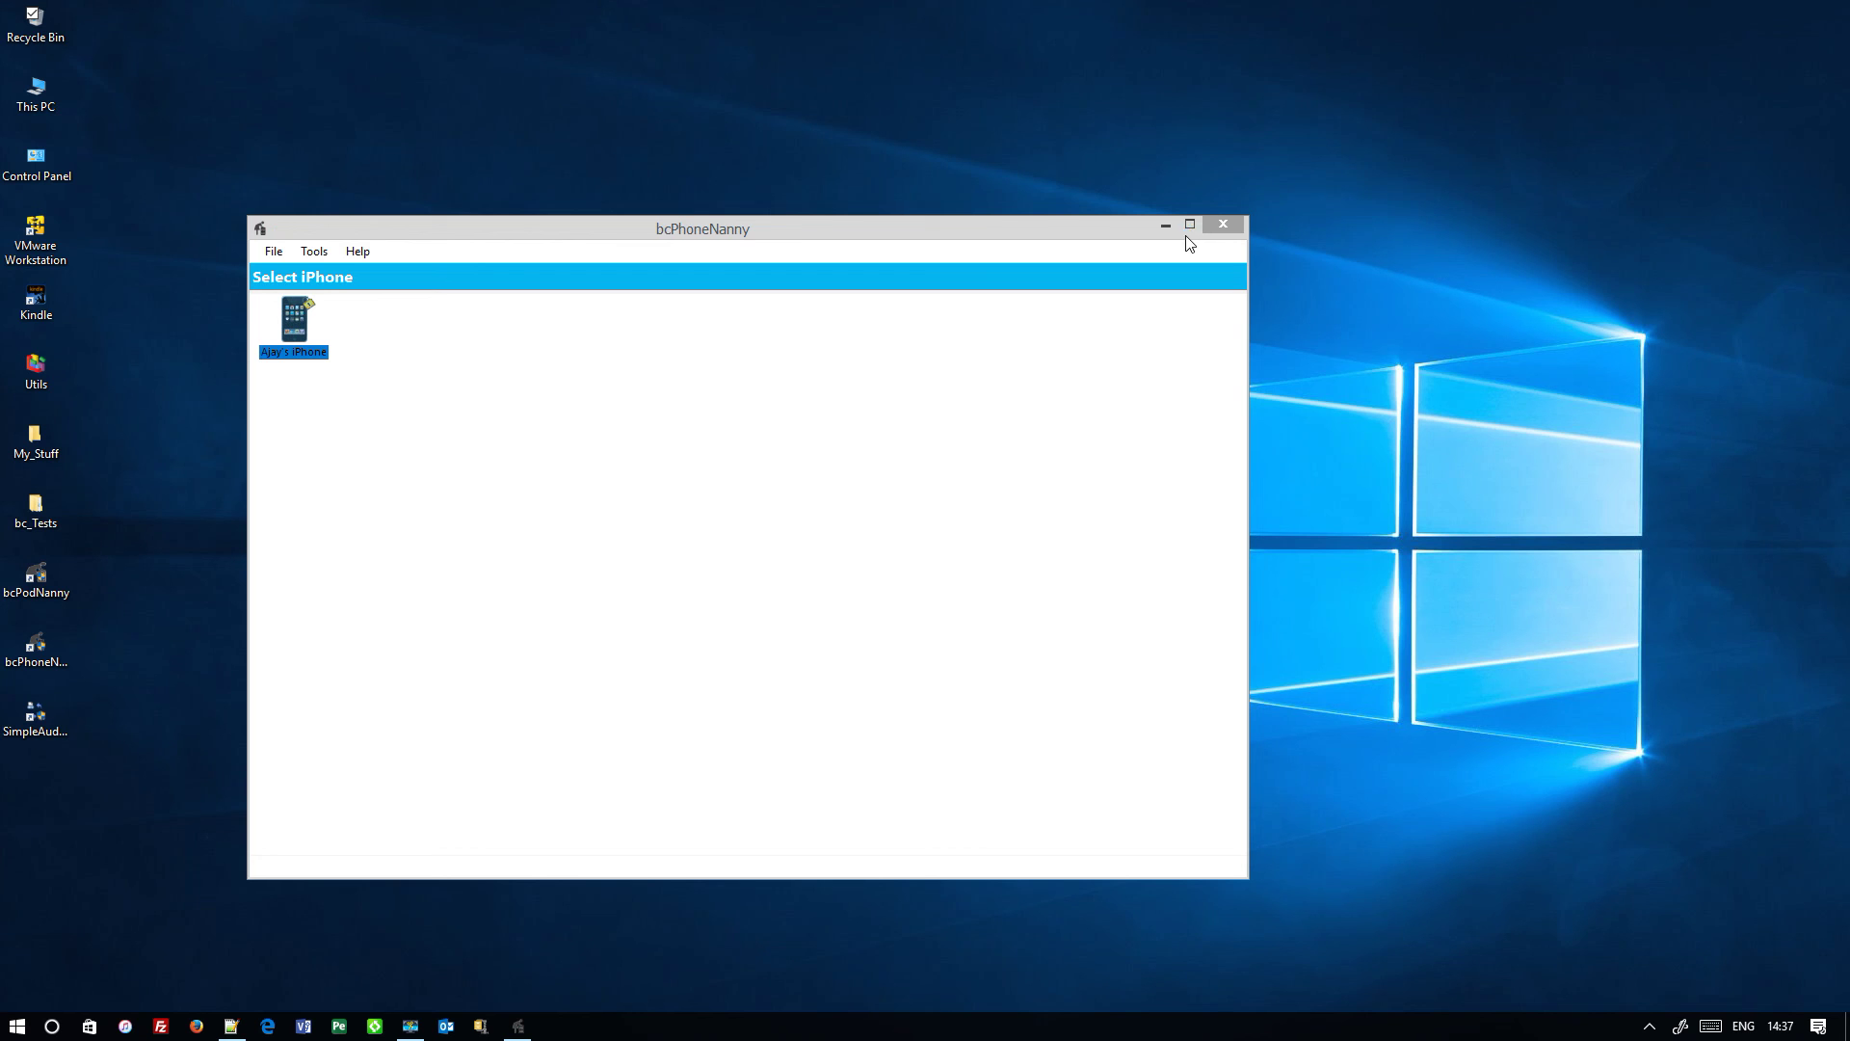